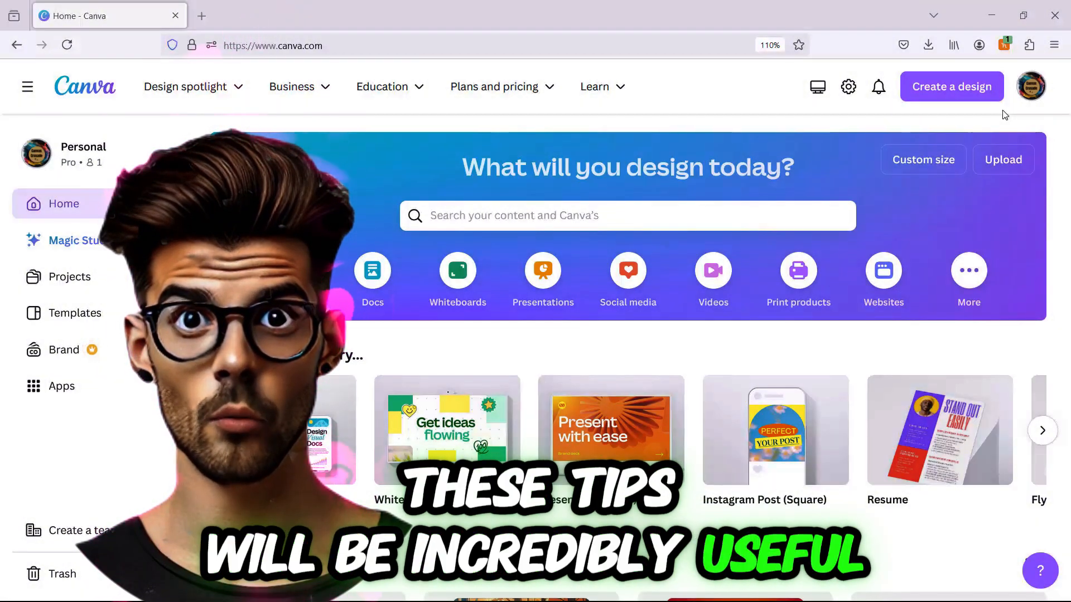
Create a blank Instagram Post (Square) design and find and open the Magic Media app in it.
{"action": "left_click", "coordinate": [975, 98]}
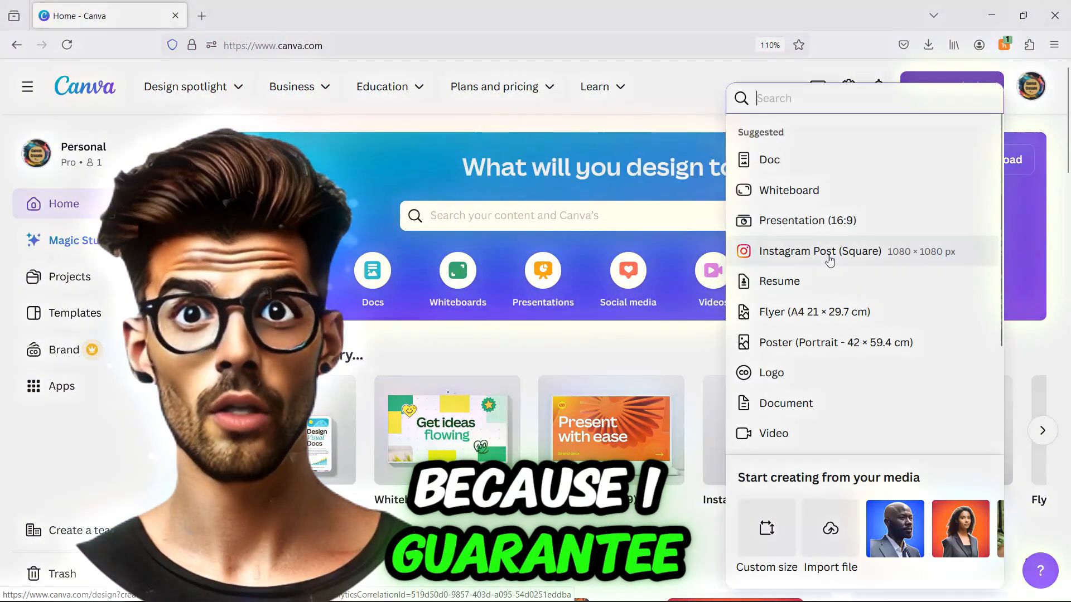
{"action": "left_click", "coordinate": [829, 256]}
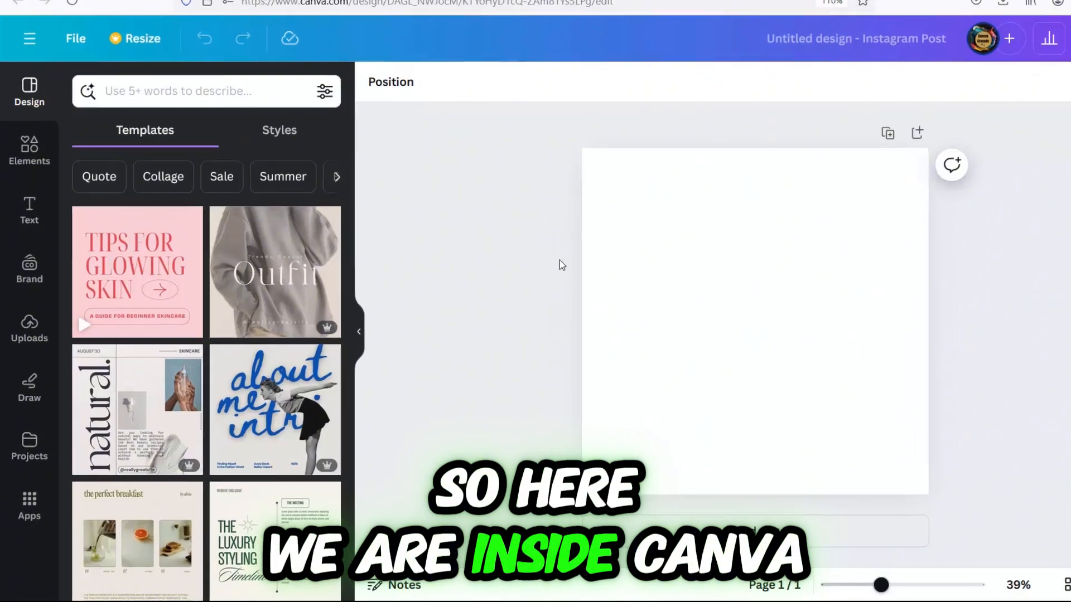
{"action": "left_click", "coordinate": [30, 500]}
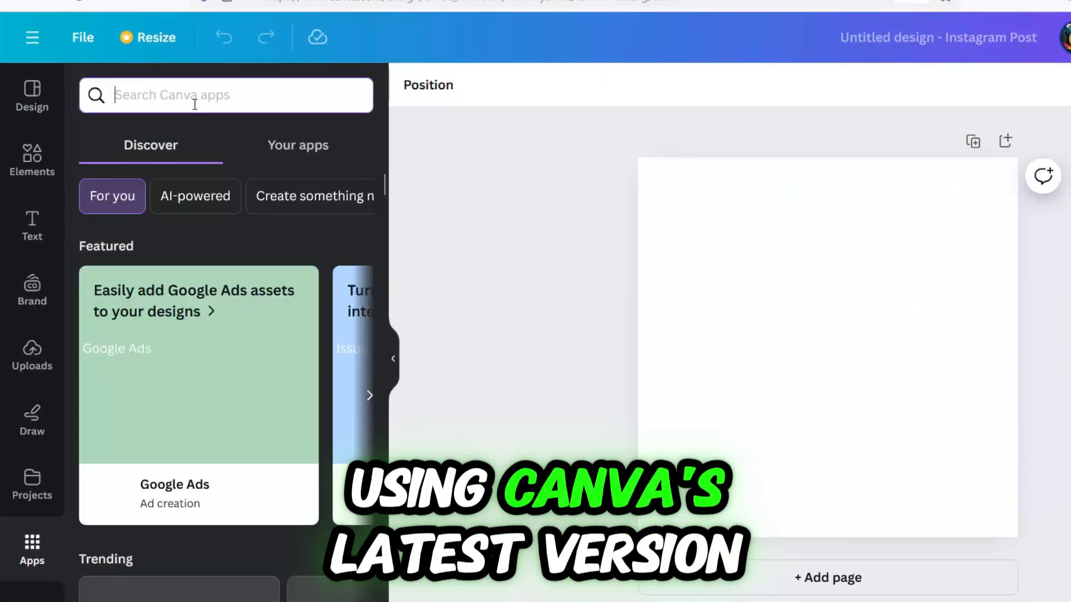
{"action": "type", "text": "MAGIC MEDIA"}
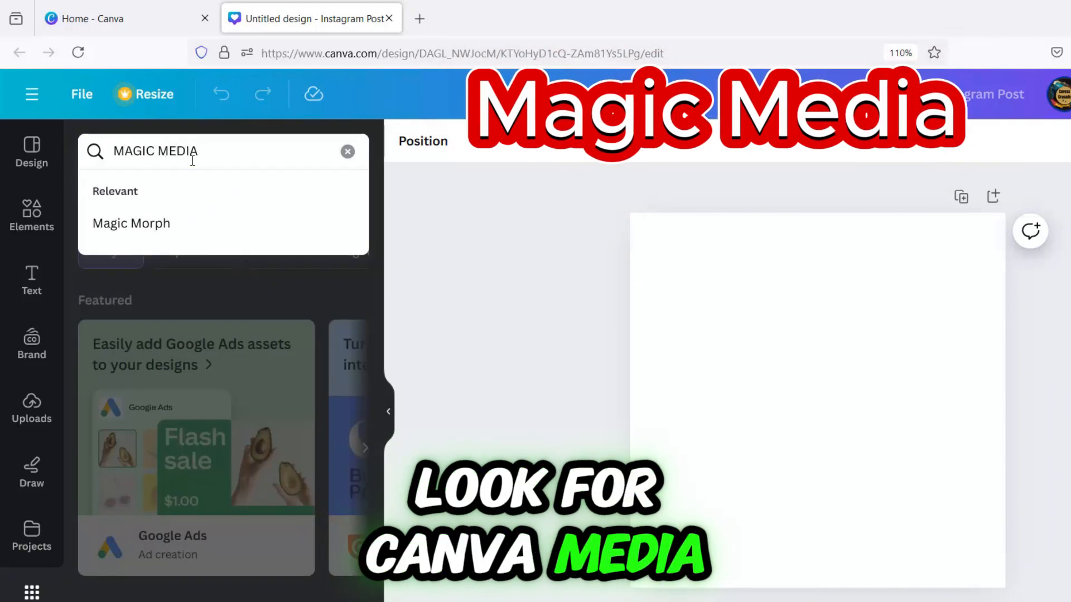
{"action": "key", "text": "Return"}
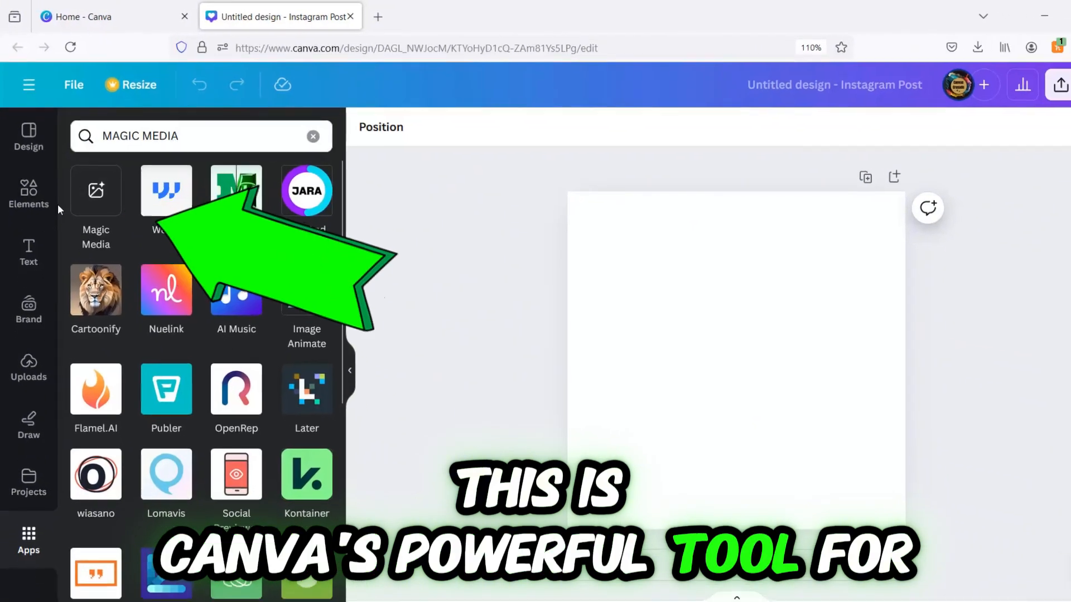
{"action": "left_click", "coordinate": [106, 207]}
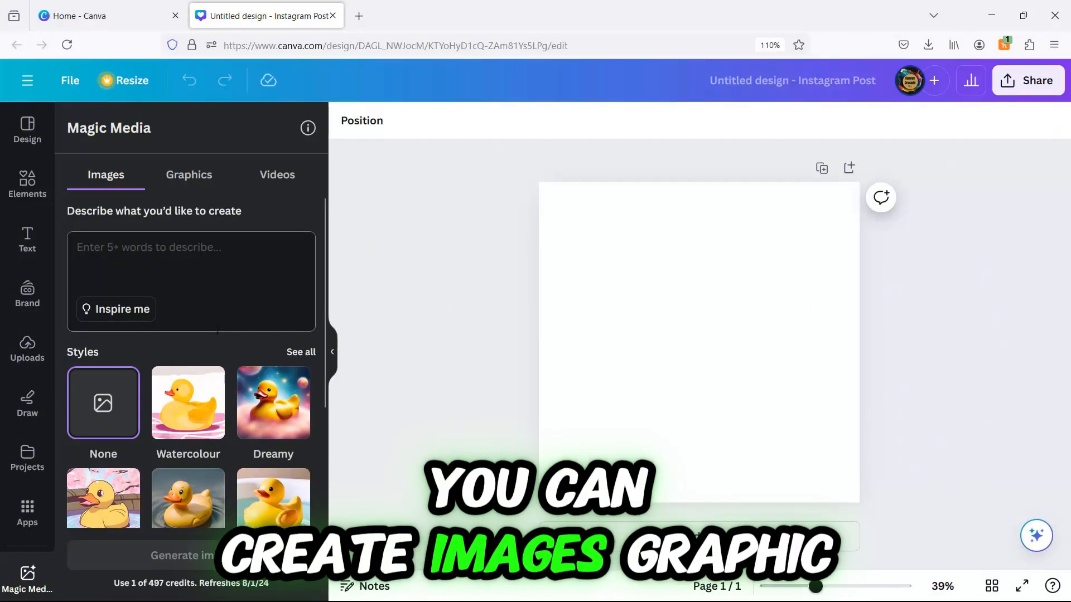
Choose the Concept art style from the full style list for image generation and activate the empty description field.
{"action": "left_click", "coordinate": [294, 357]}
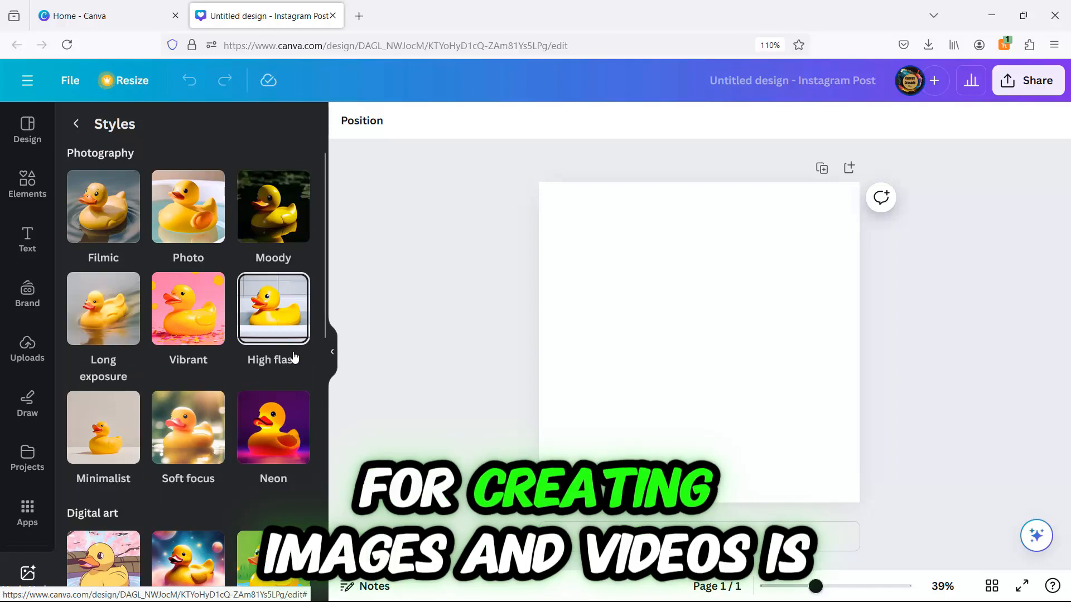
{"action": "scroll", "coordinate": [280, 375], "scroll_direction": "down", "scroll_amount": 4}
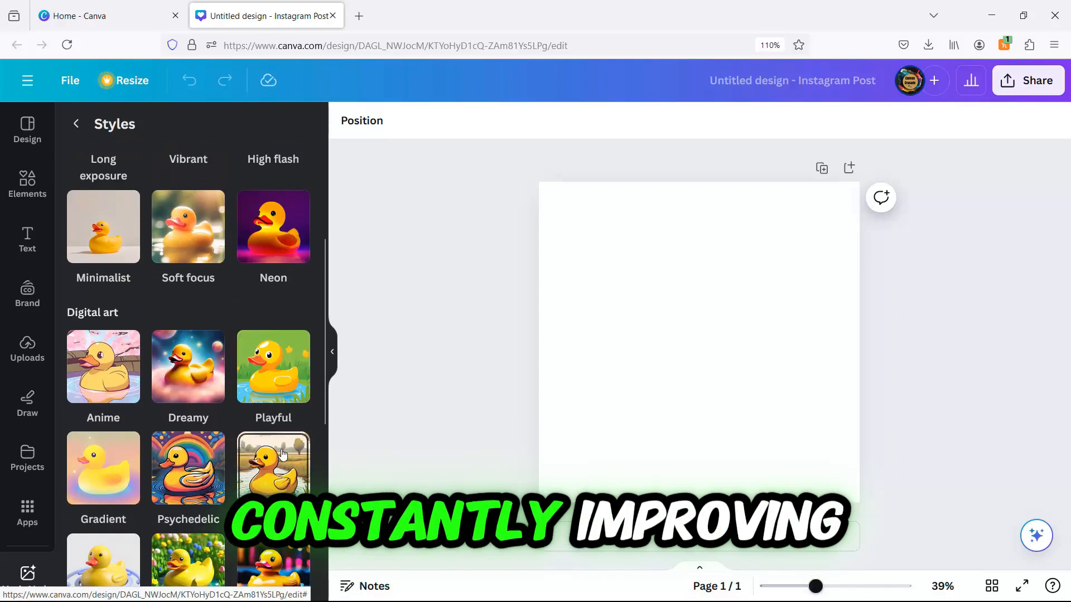
{"action": "left_click", "coordinate": [281, 456]}
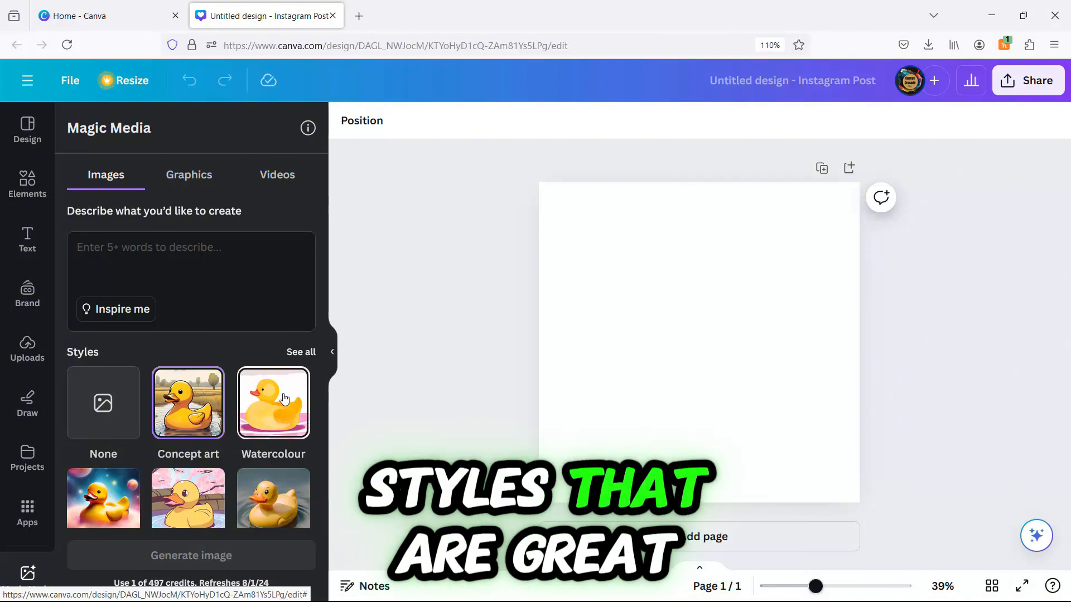
{"action": "scroll", "coordinate": [285, 397], "scroll_direction": "down", "scroll_amount": 3}
{"action": "scroll", "coordinate": [285, 397], "scroll_direction": "up", "scroll_amount": 1}
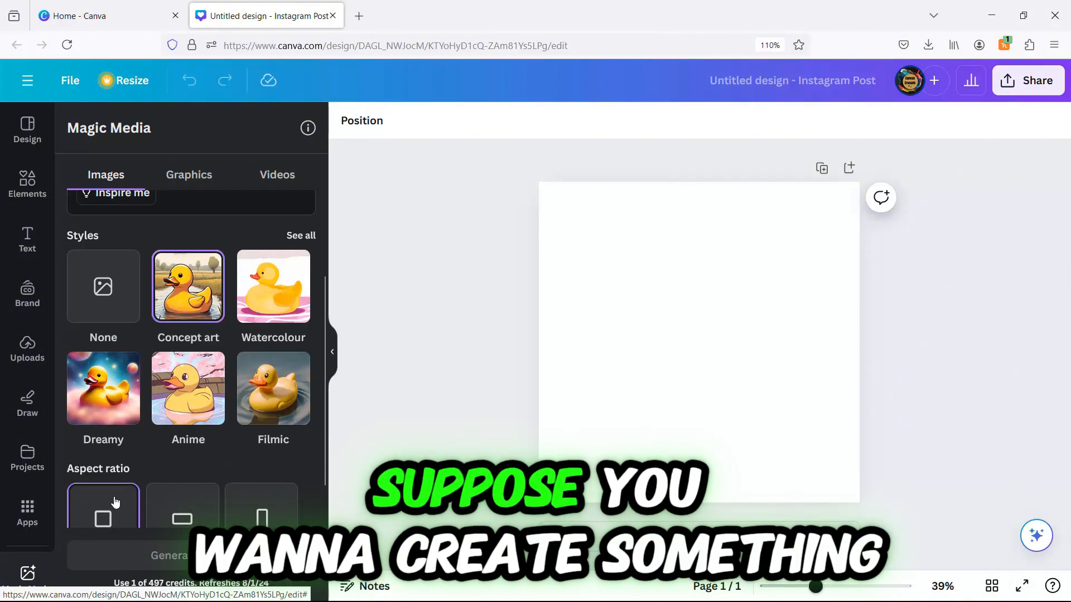
{"action": "scroll", "coordinate": [231, 360], "scroll_direction": "up", "scroll_amount": 2}
{"action": "scroll", "coordinate": [231, 360], "scroll_direction": "up", "scroll_amount": 1}
{"action": "left_click", "coordinate": [183, 265]}
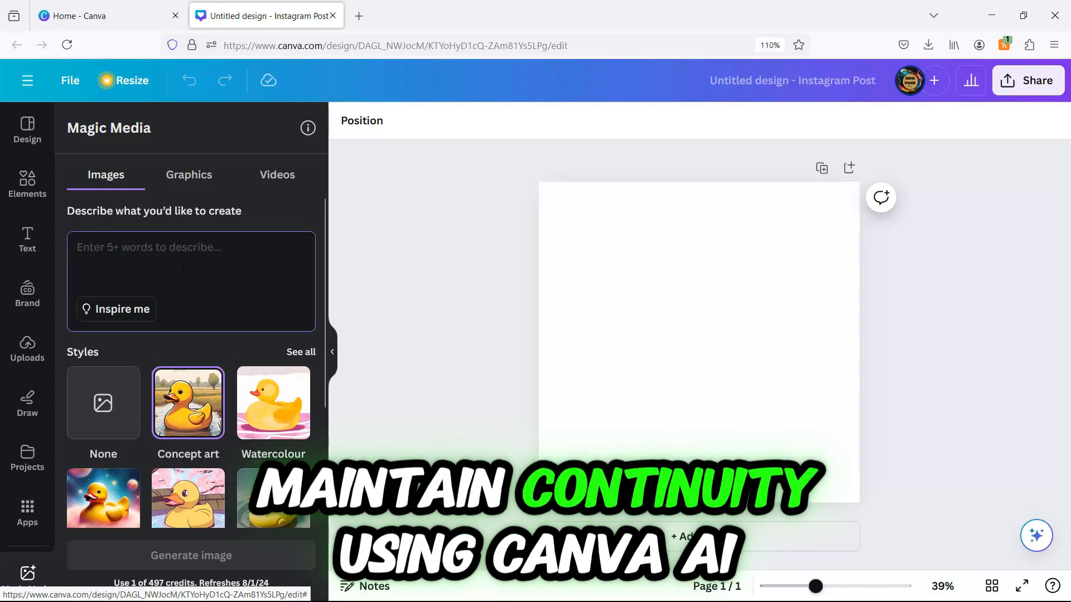
{"action": "type", "text": "A CO"}
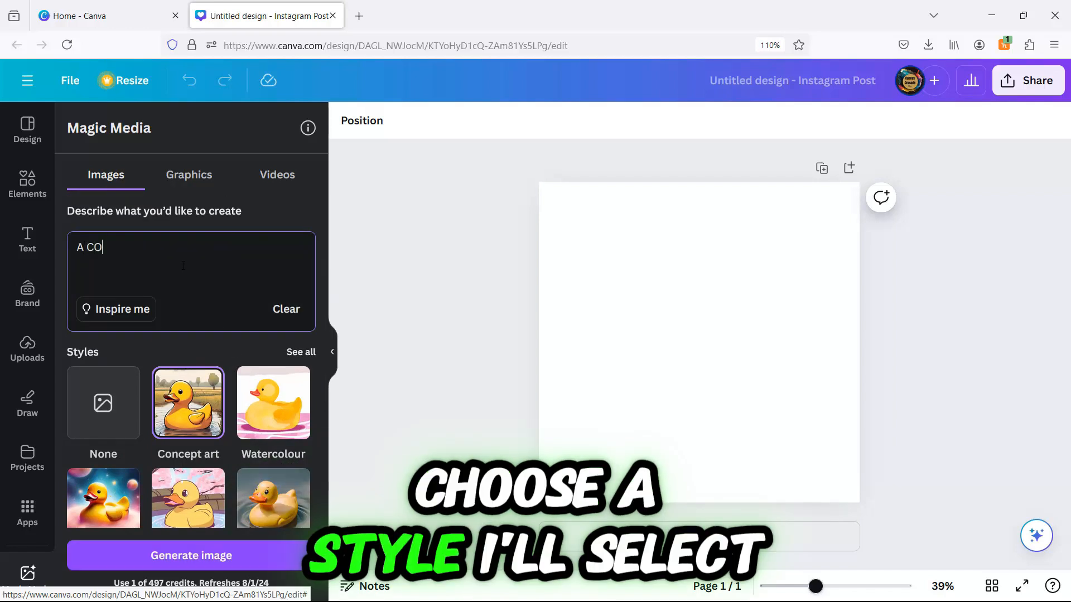
{"action": "type", "text": "LORFUL"}
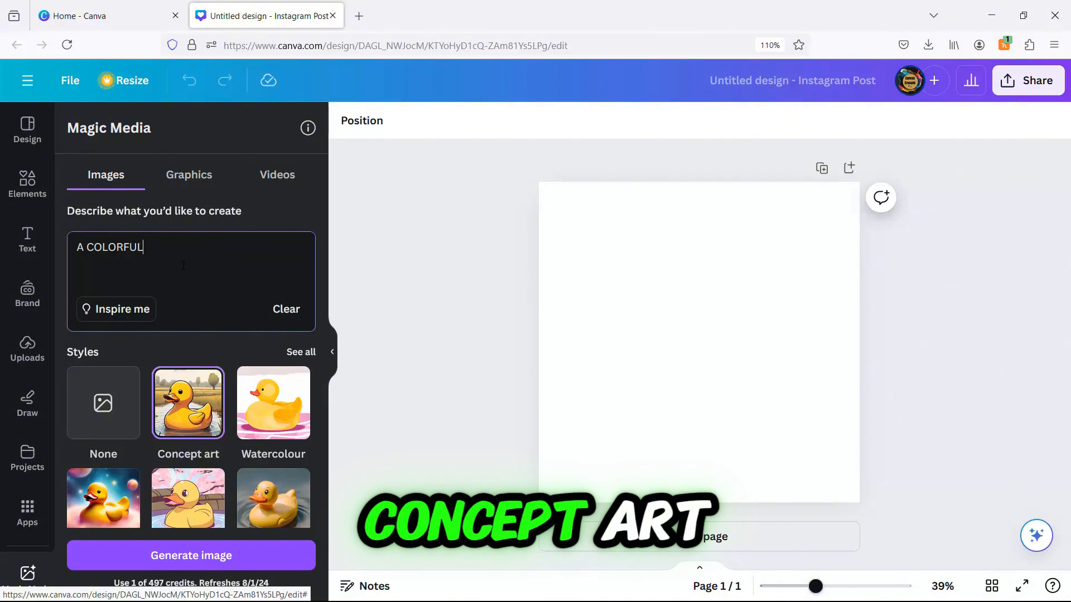
{"action": "key", "text": "BackSpace"}
{"action": "key", "text": "BackSpace"}
{"action": "key", "text": "BackSpace"}
{"action": "key", "text": "BackSpace"}
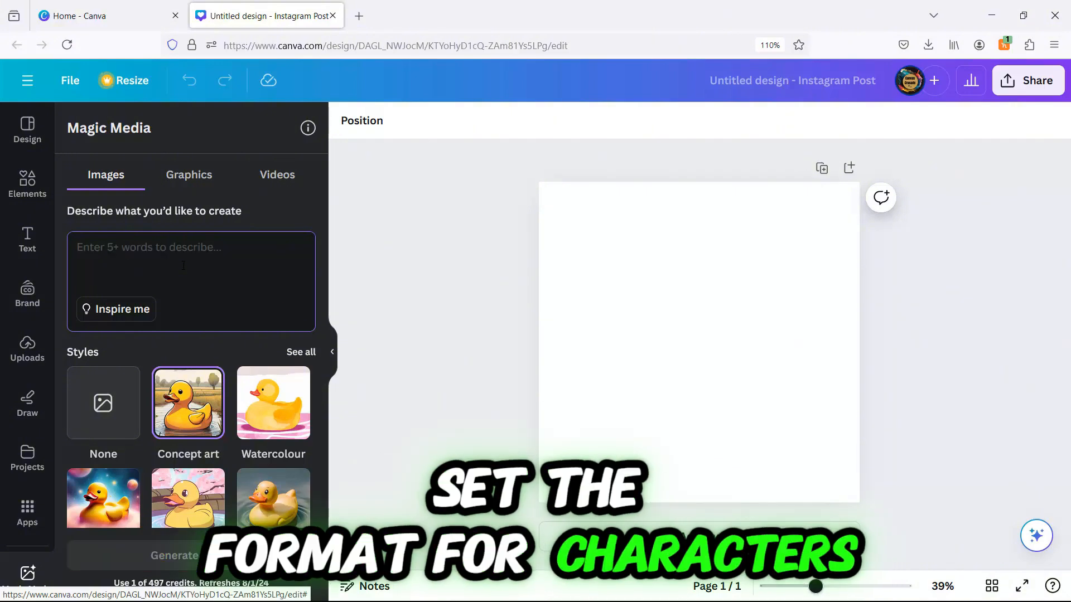
Describe the image as "a colorful autumn forest" and generate it.
{"action": "type", "text": "a colorful"}
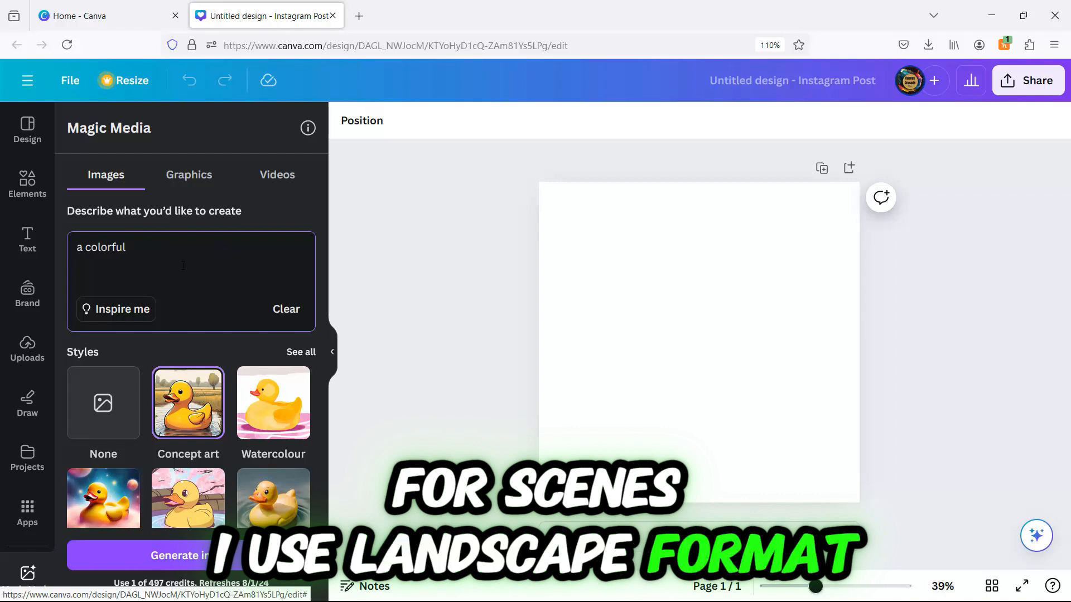
{"action": "type", "text": " a"}
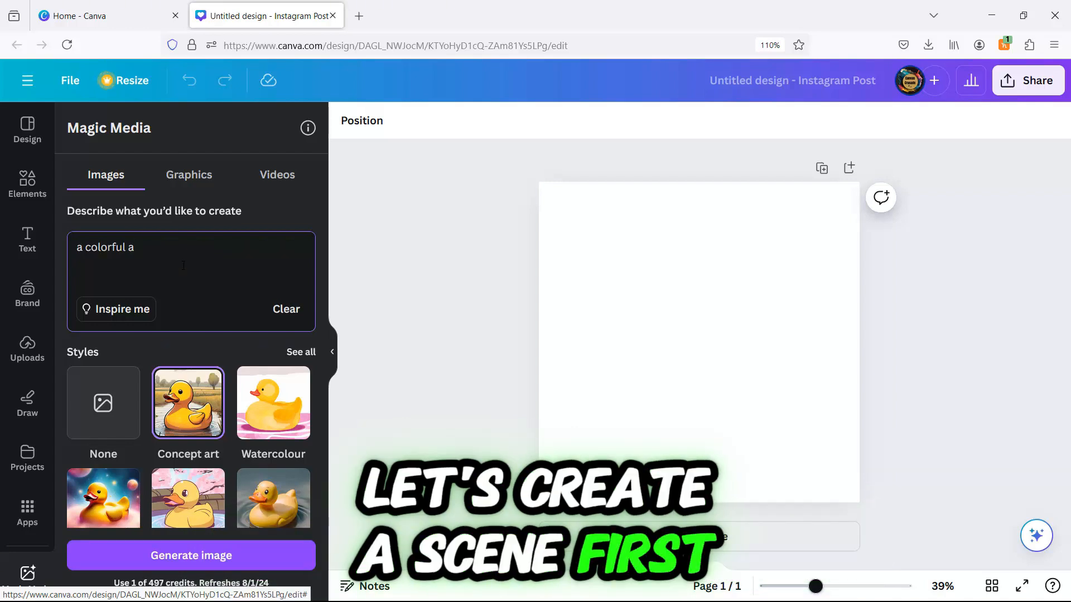
{"action": "type", "text": "utumn forest"}
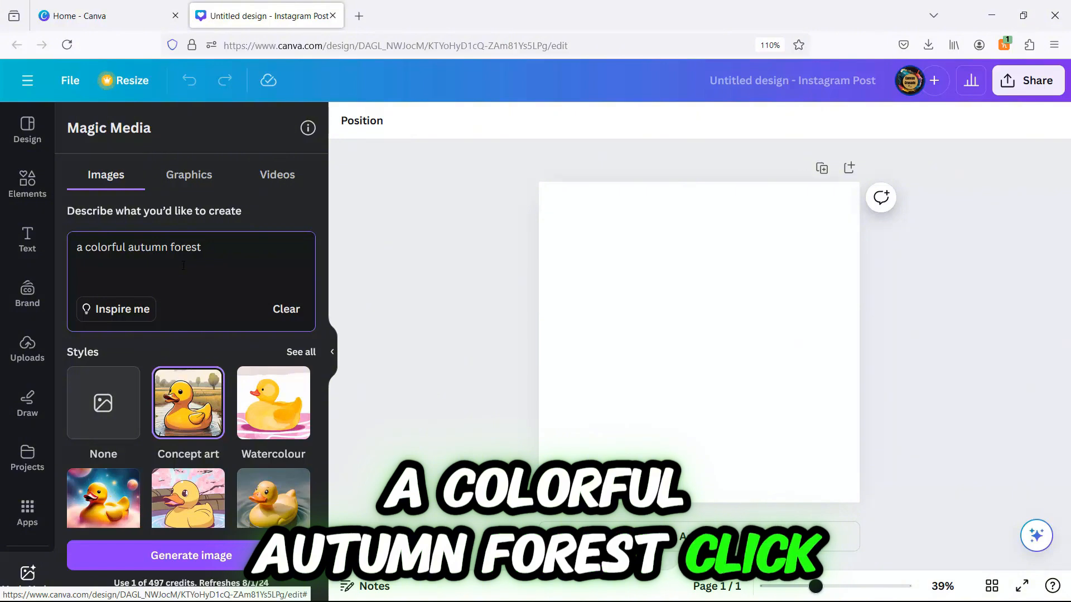
{"action": "left_click", "coordinate": [183, 554]}
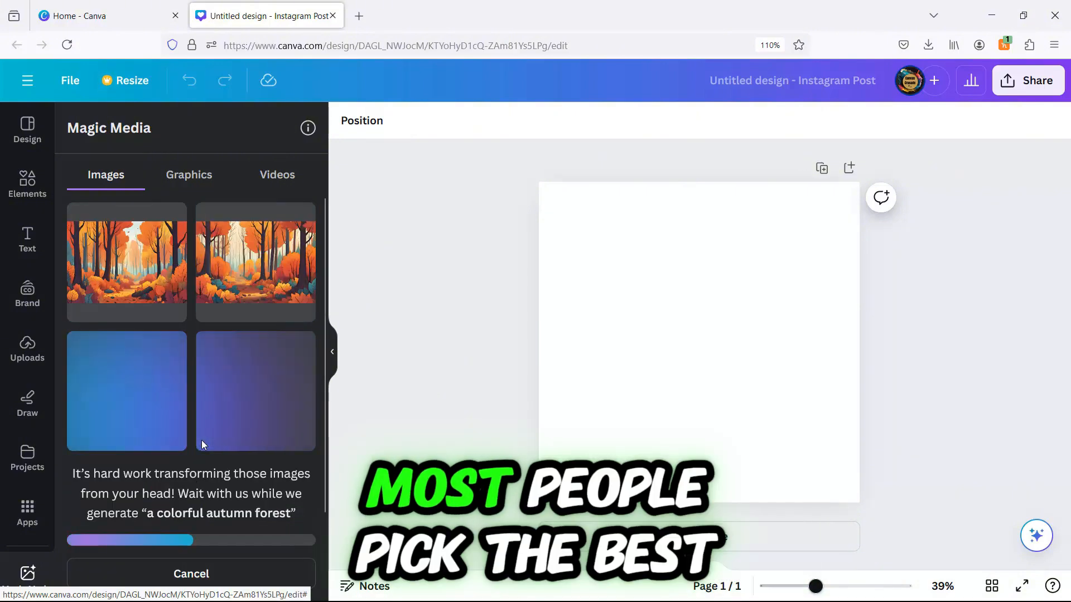
Add all four generated autumn forest images to the page to save them, and show the uploaded images.
{"action": "left_click", "coordinate": [136, 280]}
{"action": "left_click", "coordinate": [219, 269]}
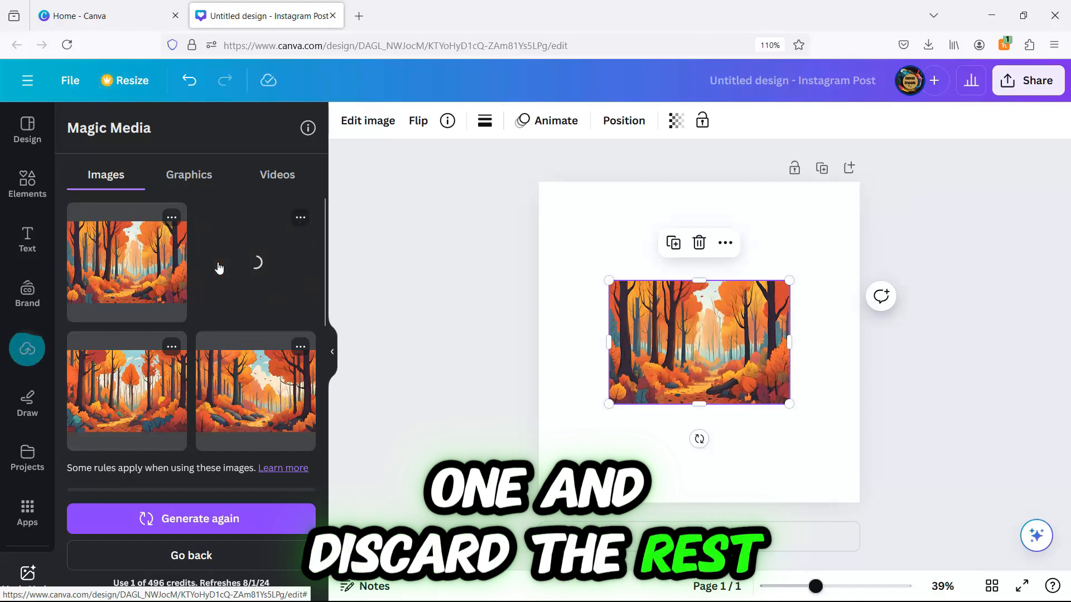
{"action": "left_click", "coordinate": [118, 405]}
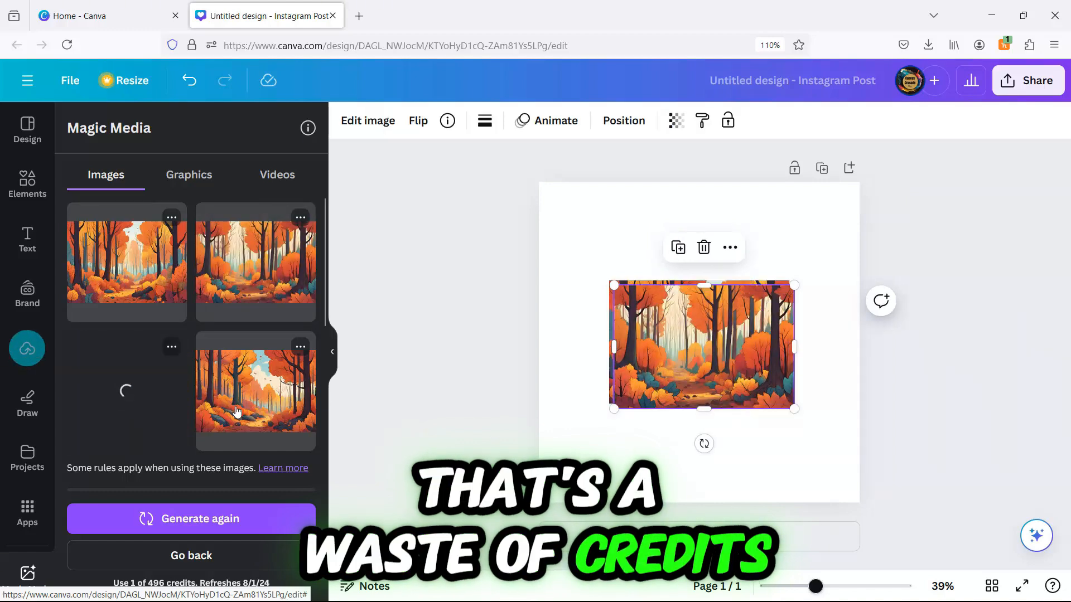
{"action": "left_click", "coordinate": [257, 409]}
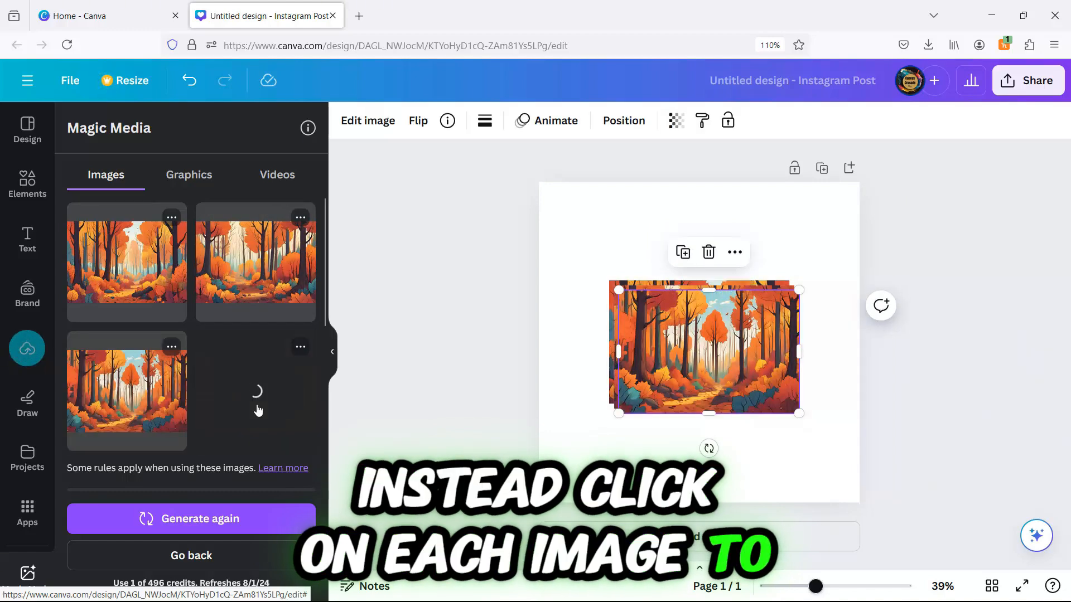
{"action": "left_click", "coordinate": [30, 355]}
Remove the extra forest images stacked on the page, keeping only the first one added.
{"action": "key", "text": "ctrl+z"}
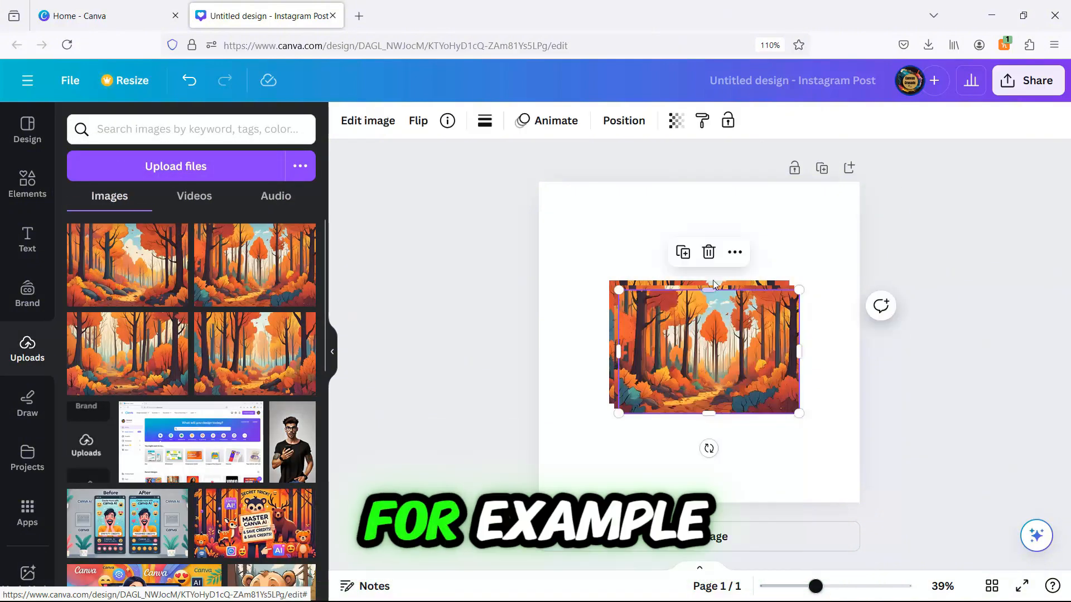
{"action": "left_click", "coordinate": [708, 252]}
{"action": "left_click", "coordinate": [706, 315]}
{"action": "left_click", "coordinate": [704, 248]}
Enlarge the remaining forest image from its corners until it covers the whole page, and deselect it.
{"action": "left_click", "coordinate": [727, 330]}
{"action": "left_click_drag", "start_coordinate": [610, 403], "coordinate": [466, 502]}
{"action": "left_click_drag", "start_coordinate": [790, 281], "coordinate": [934, 182]}
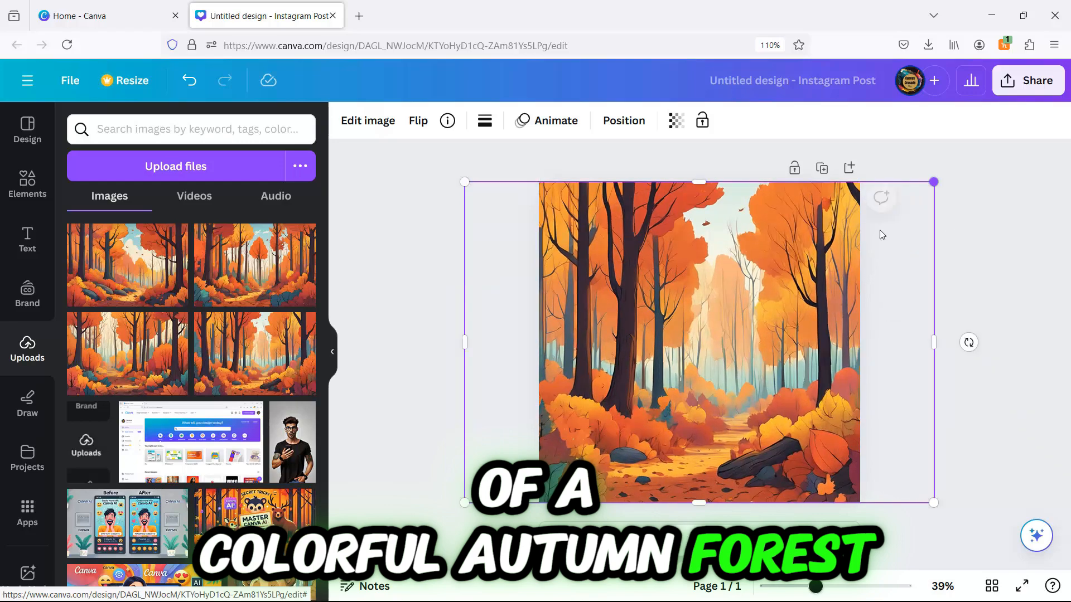
{"action": "left_click", "coordinate": [402, 446]}
Return to Magic Media's image form and enter the new description "a baby deer walking".
{"action": "scroll", "coordinate": [65, 496], "scroll_direction": "down", "scroll_amount": 3}
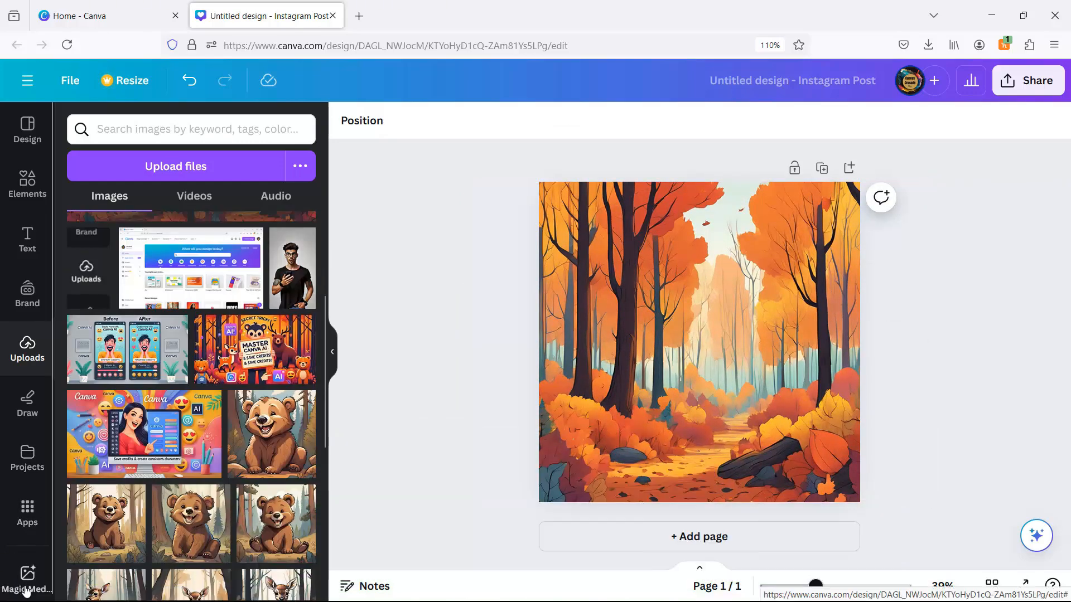
{"action": "left_click", "coordinate": [25, 585]}
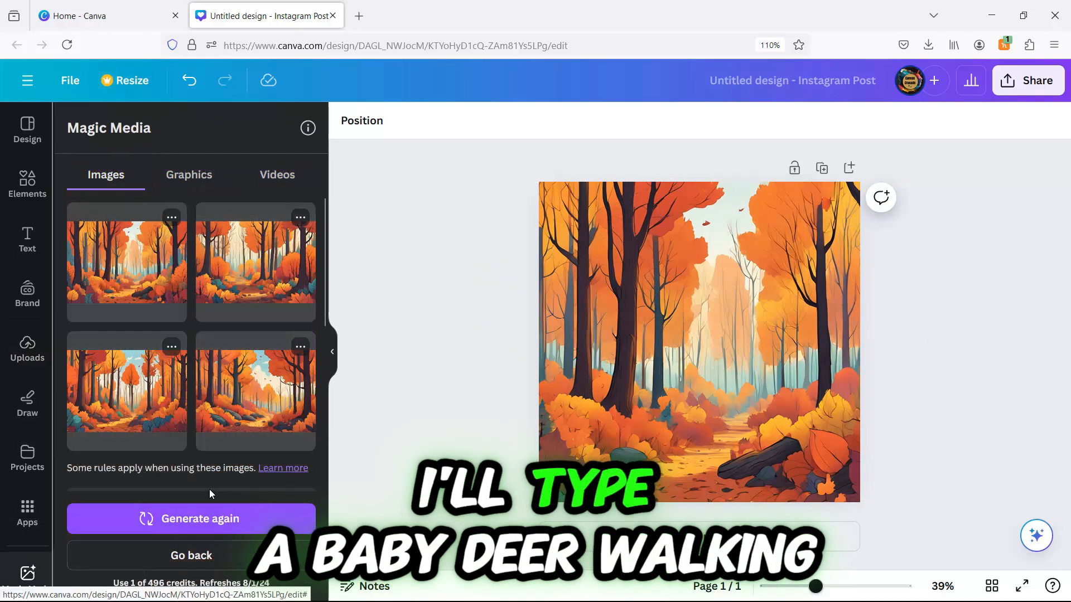
{"action": "left_click", "coordinate": [192, 555]}
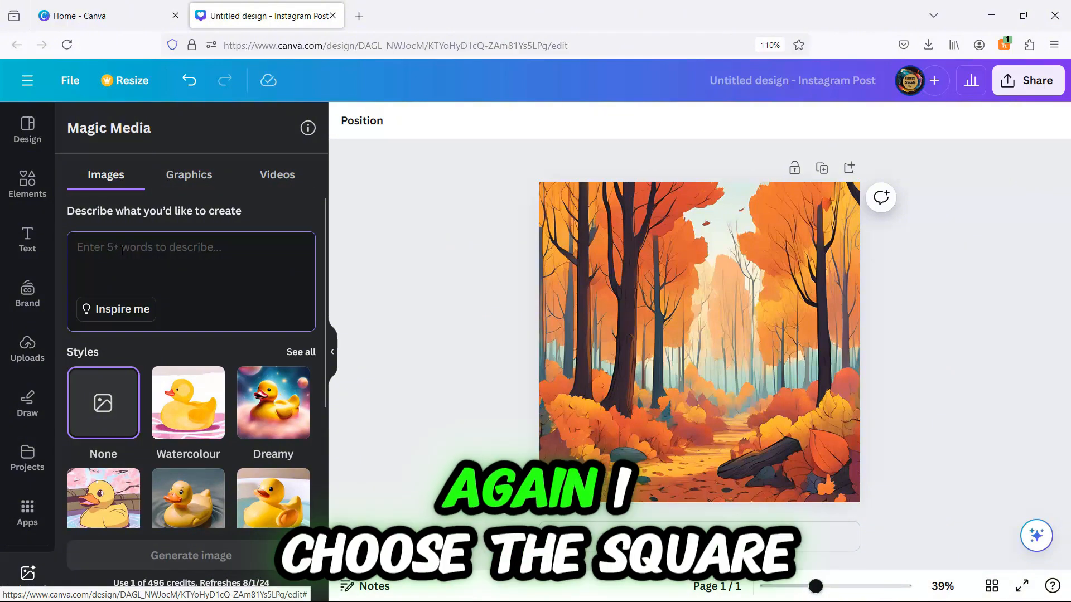
{"action": "type", "text": "a baby "}
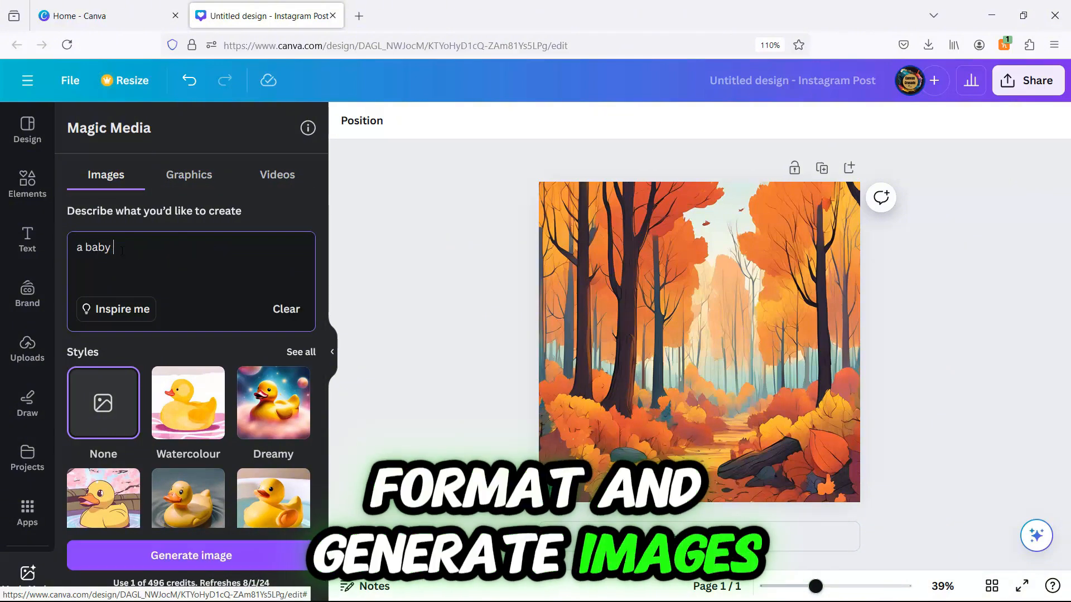
{"action": "type", "text": "deer "}
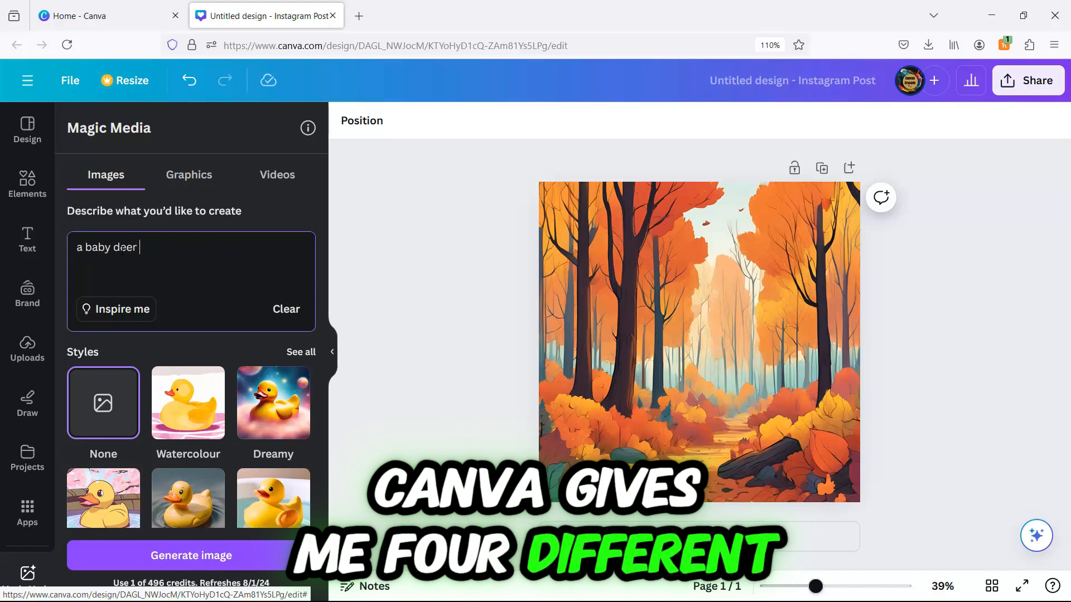
{"action": "type", "text": "walking"}
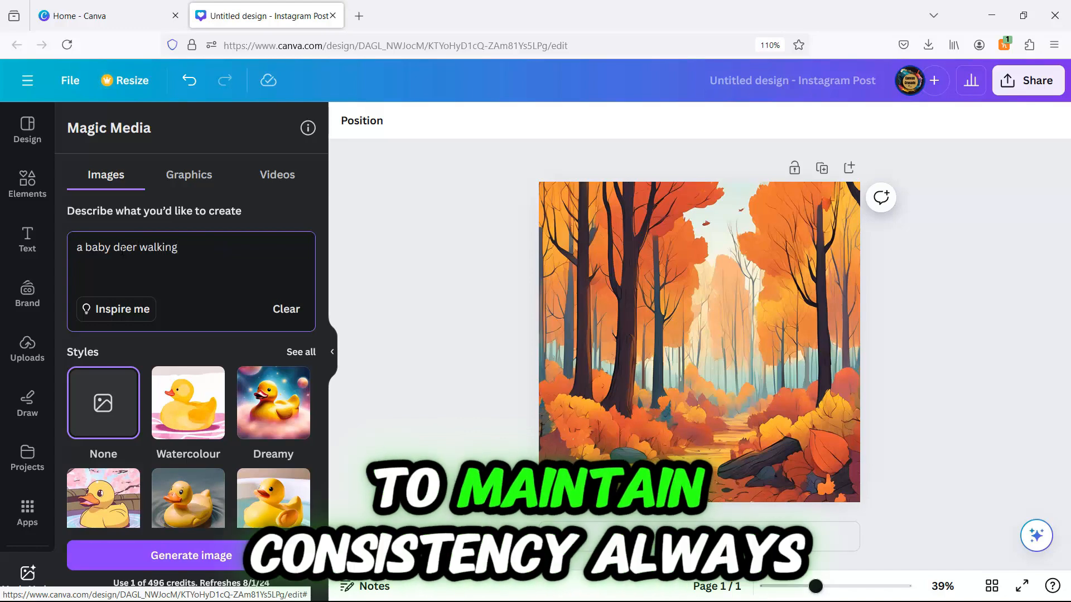
Choose the Concept art style for the baby deer and generate the images in Square aspect ratio.
{"action": "scroll", "coordinate": [122, 256], "scroll_direction": "down", "scroll_amount": 3}
{"action": "scroll", "coordinate": [287, 212], "scroll_direction": "up", "scroll_amount": 3}
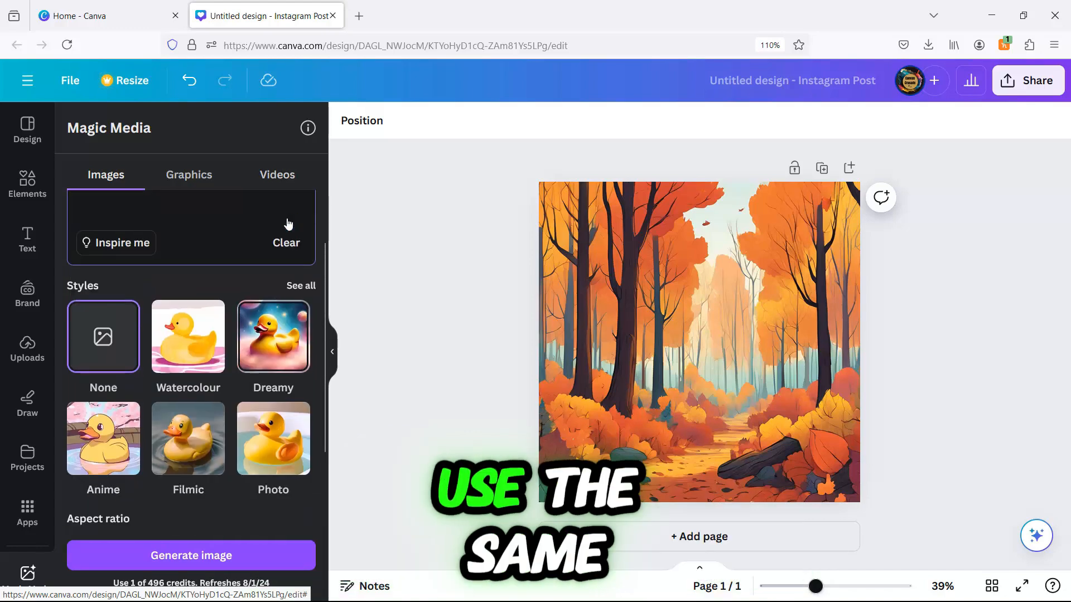
{"action": "left_click", "coordinate": [297, 284]}
{"action": "scroll", "coordinate": [276, 296], "scroll_direction": "down", "scroll_amount": 5}
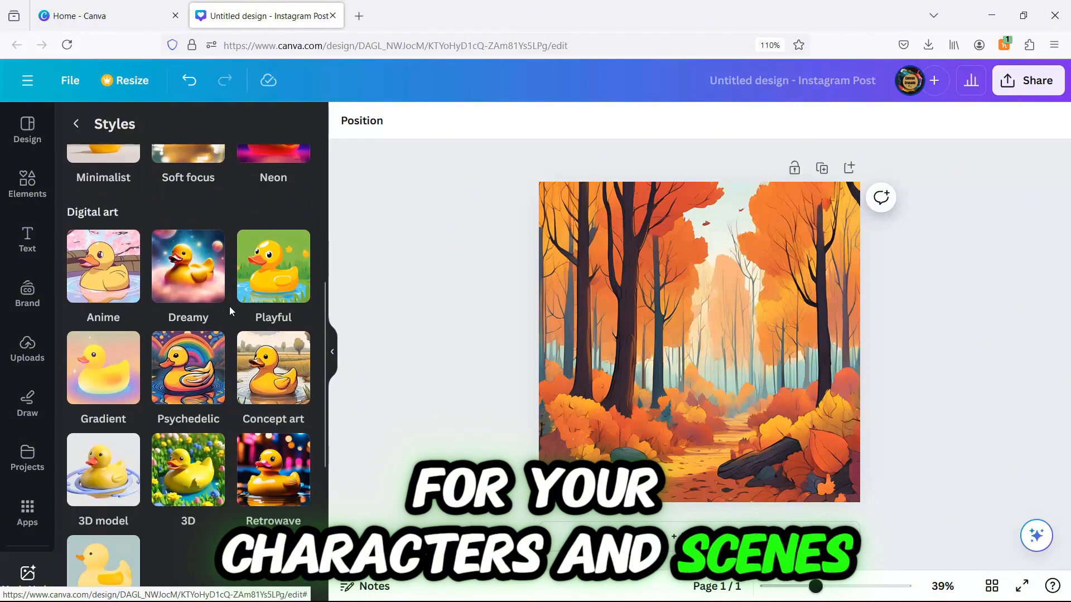
{"action": "left_click", "coordinate": [267, 381]}
{"action": "scroll", "coordinate": [230, 353], "scroll_direction": "down", "scroll_amount": 3}
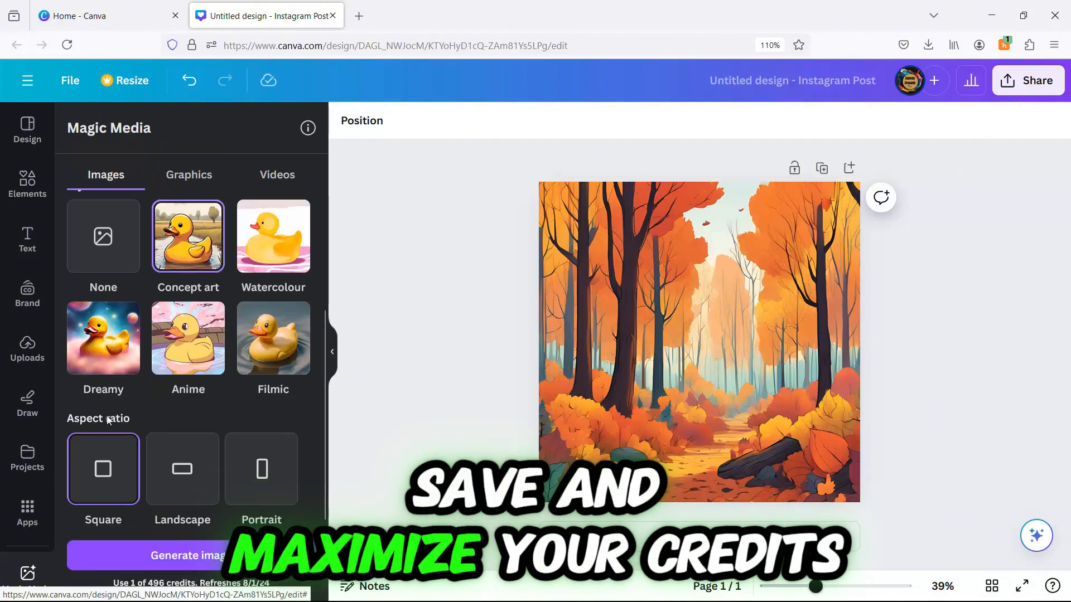
{"action": "left_click", "coordinate": [176, 565]}
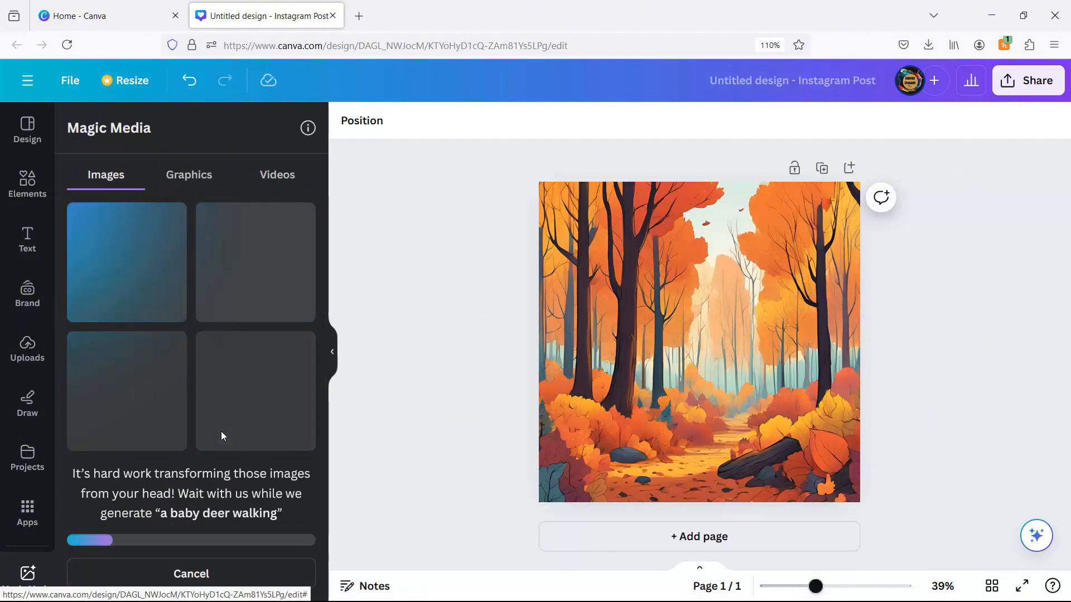
Add all the generated baby deer images to the page so every variation is saved, and check them in the uploads.
{"action": "left_click", "coordinate": [250, 412]}
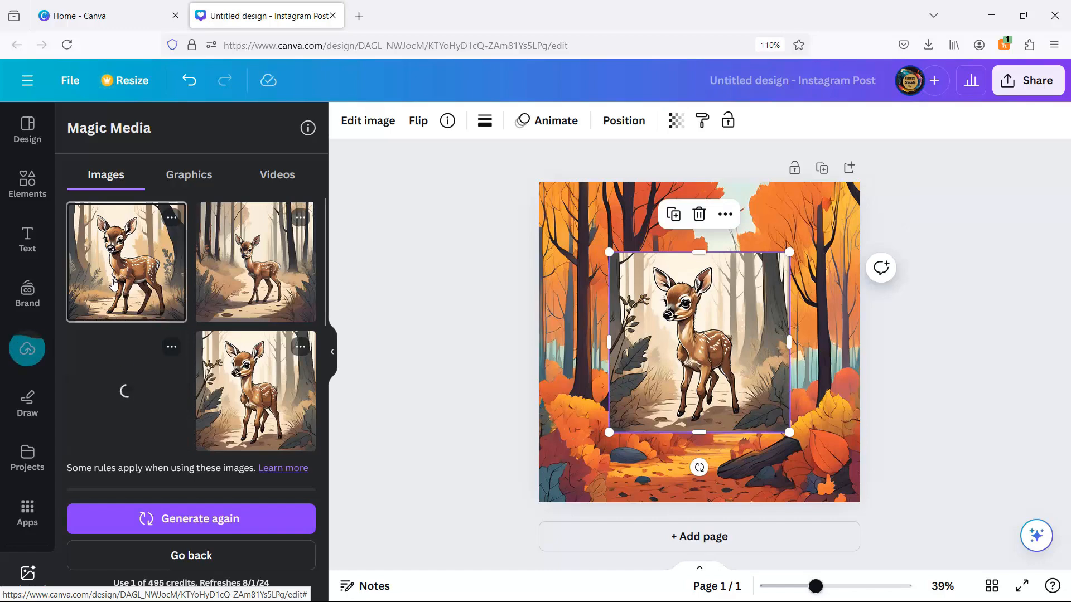
{"action": "left_click", "coordinate": [240, 271]}
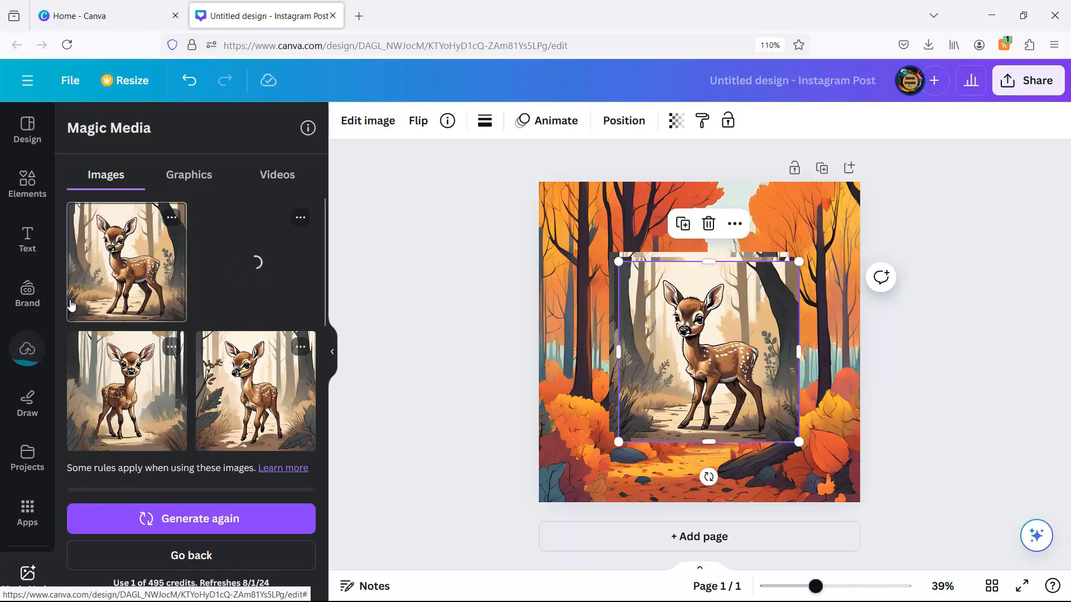
{"action": "scroll", "coordinate": [206, 311], "scroll_direction": "up", "scroll_amount": 1}
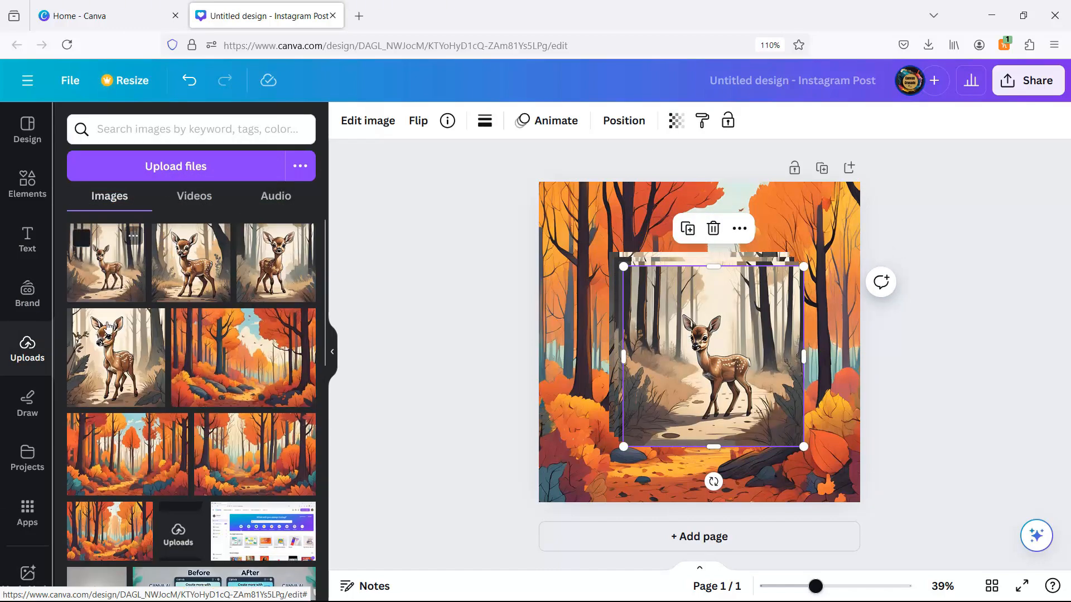
Delete the extra deer images stacked on the page, keeping only the first one added.
{"action": "left_click", "coordinate": [713, 228]}
{"action": "left_click", "coordinate": [708, 285]}
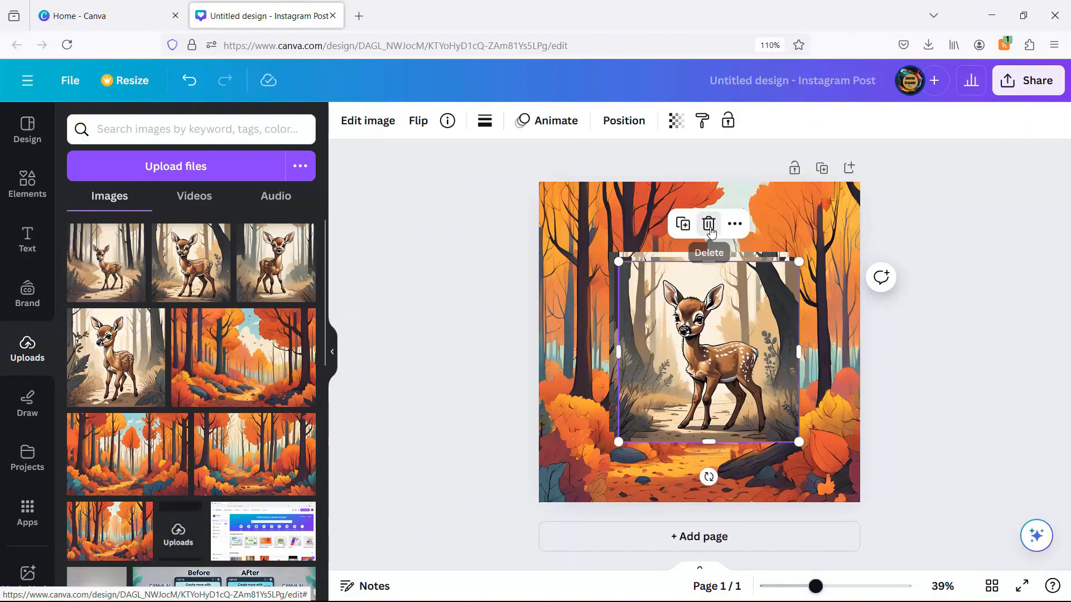
{"action": "left_click", "coordinate": [707, 222]}
{"action": "left_click", "coordinate": [706, 290]}
{"action": "left_click", "coordinate": [703, 219]}
Remove the background of the remaining deer image with BG Remover.
{"action": "left_click", "coordinate": [706, 301]}
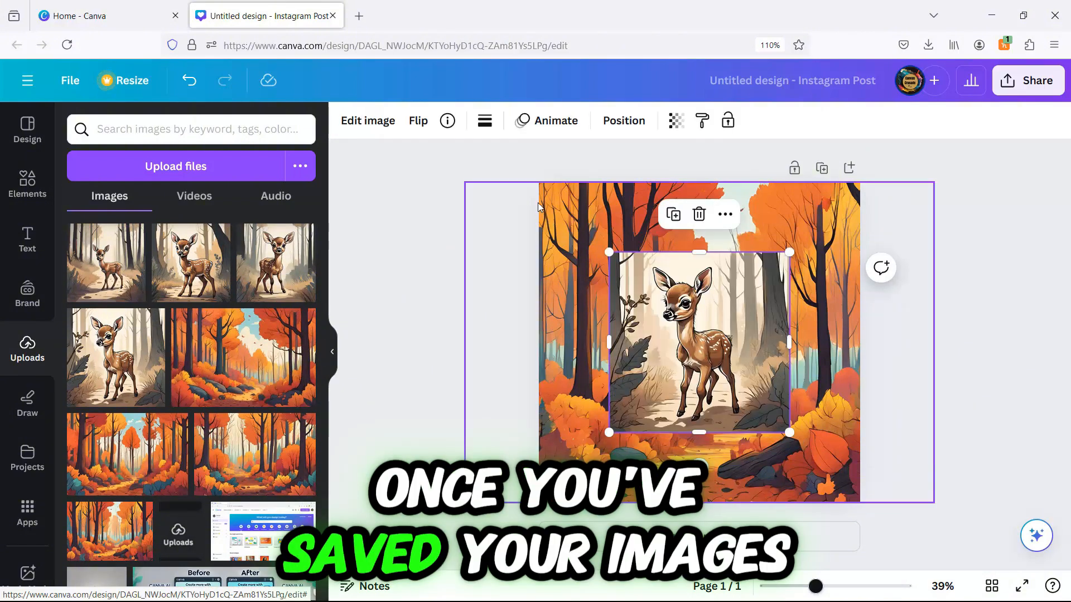
{"action": "left_click", "coordinate": [362, 124]}
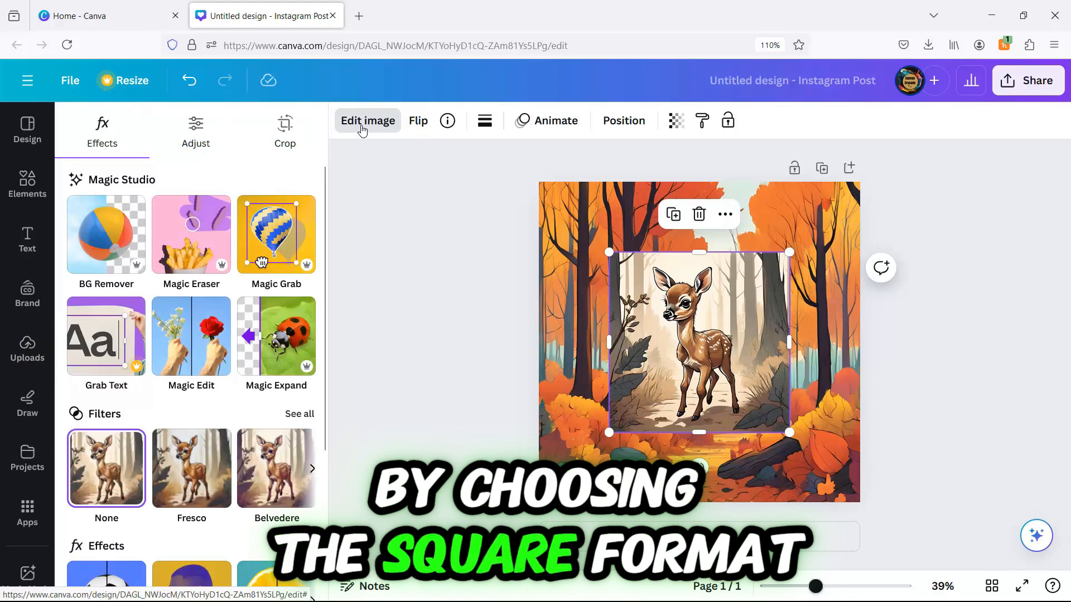
{"action": "left_click", "coordinate": [108, 239]}
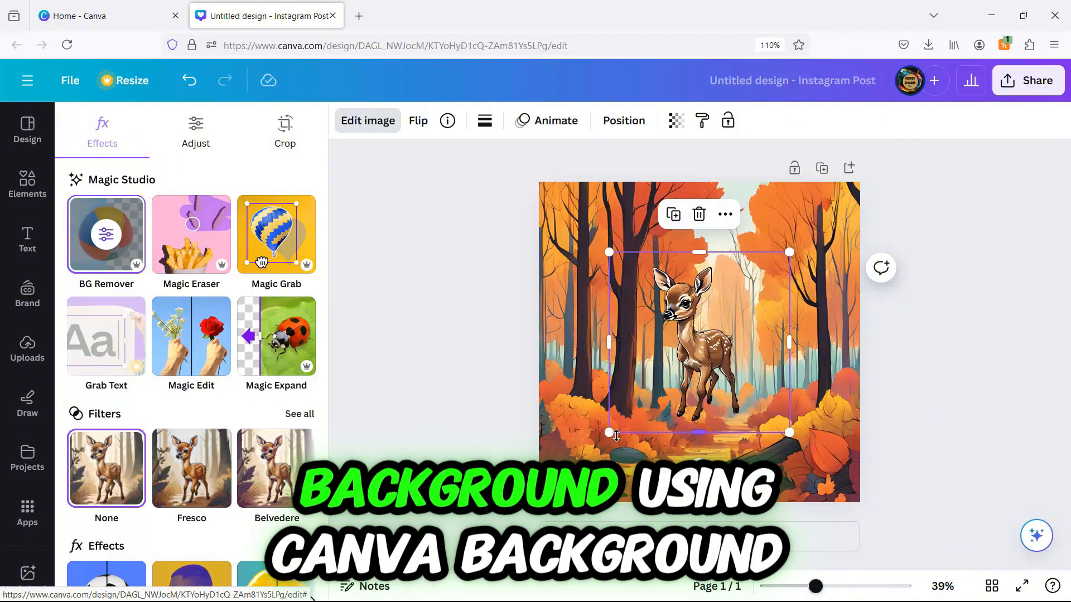
Enlarge the cut-out deer and place it in the lower-left foreground of the forest scene.
{"action": "left_click_drag", "start_coordinate": [610, 433], "coordinate": [550, 491]}
{"action": "left_click_drag", "start_coordinate": [663, 373], "coordinate": [653, 397]}
{"action": "left_click_drag", "start_coordinate": [778, 276], "coordinate": [765, 288]}
{"action": "left_click", "coordinate": [829, 362]}
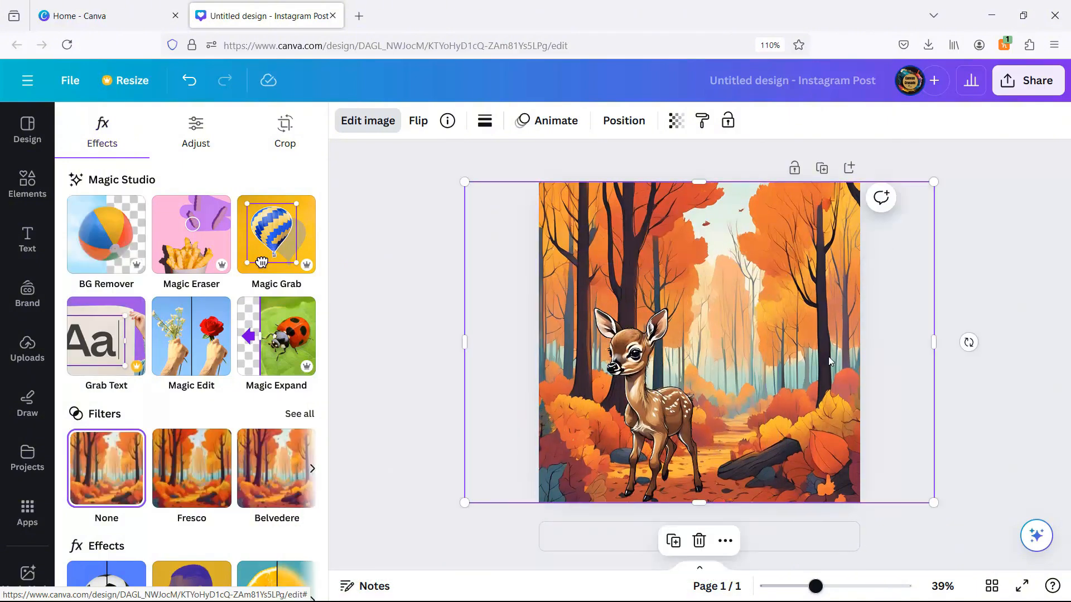
Return to Magic Media's image form and enter the new description "a happy bear cub".
{"action": "left_click", "coordinate": [28, 573]}
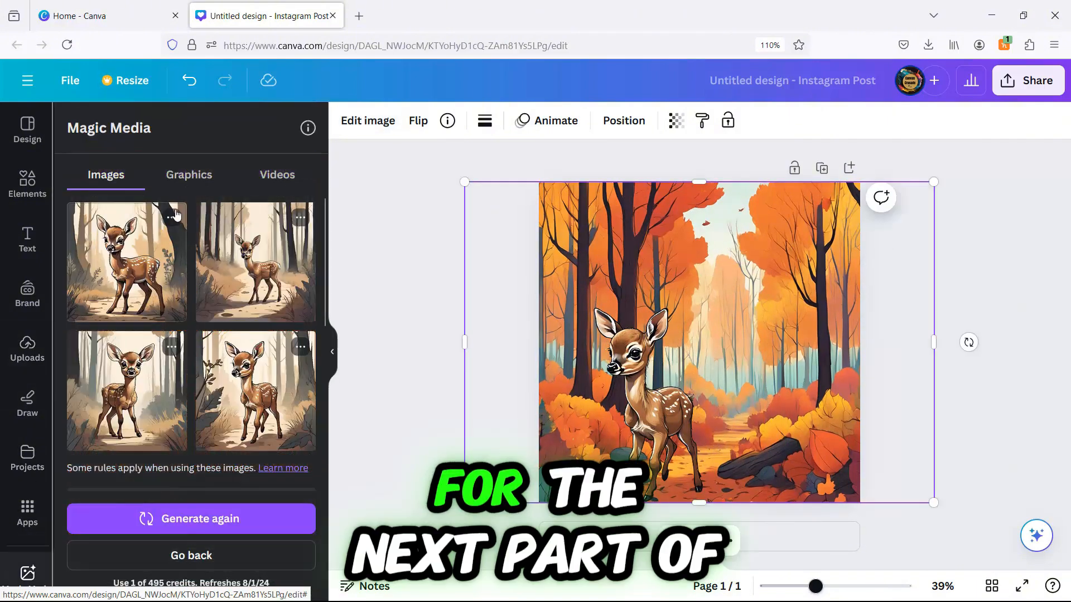
{"action": "left_click", "coordinate": [207, 556]}
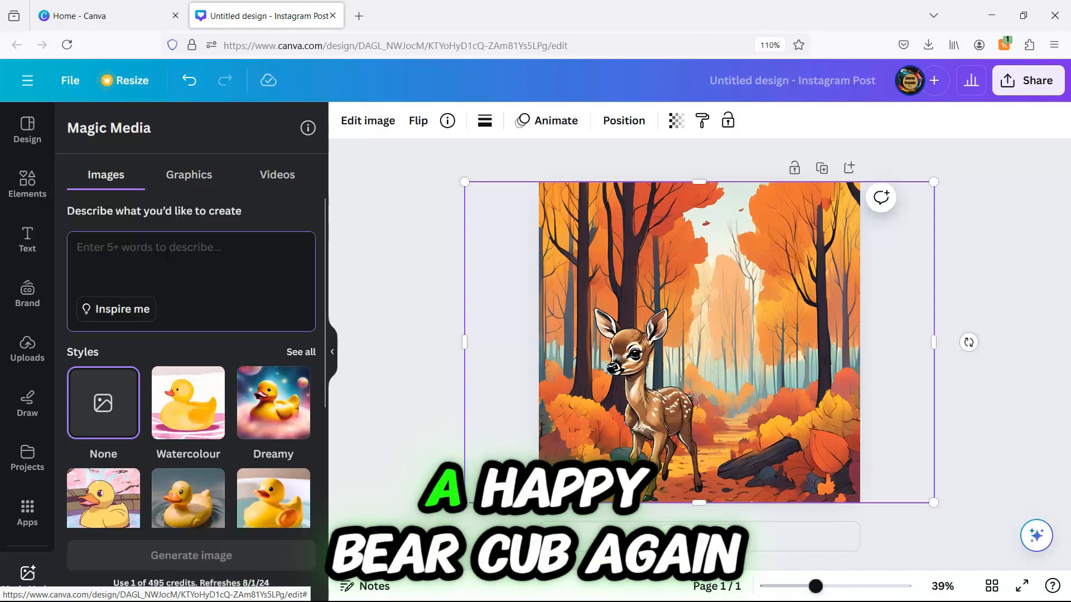
{"action": "type", "text": "a happy"}
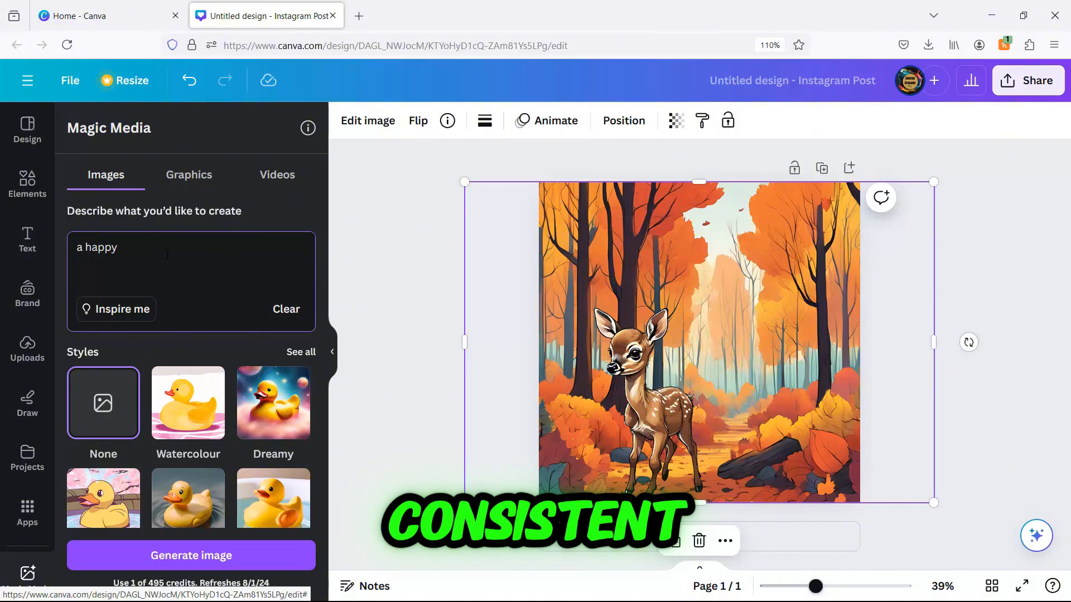
{"action": "type", "text": " bear cub"}
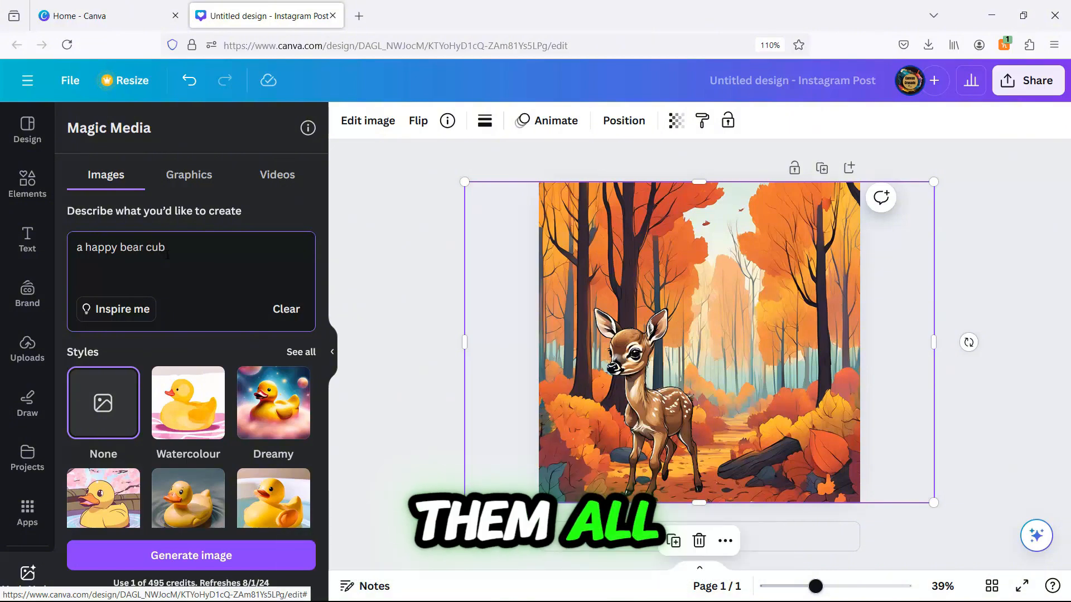
Choose the Concept art style for the bear cub and generate the images in Square aspect ratio.
{"action": "left_click", "coordinate": [301, 352]}
{"action": "scroll", "coordinate": [272, 357], "scroll_direction": "down", "scroll_amount": 5}
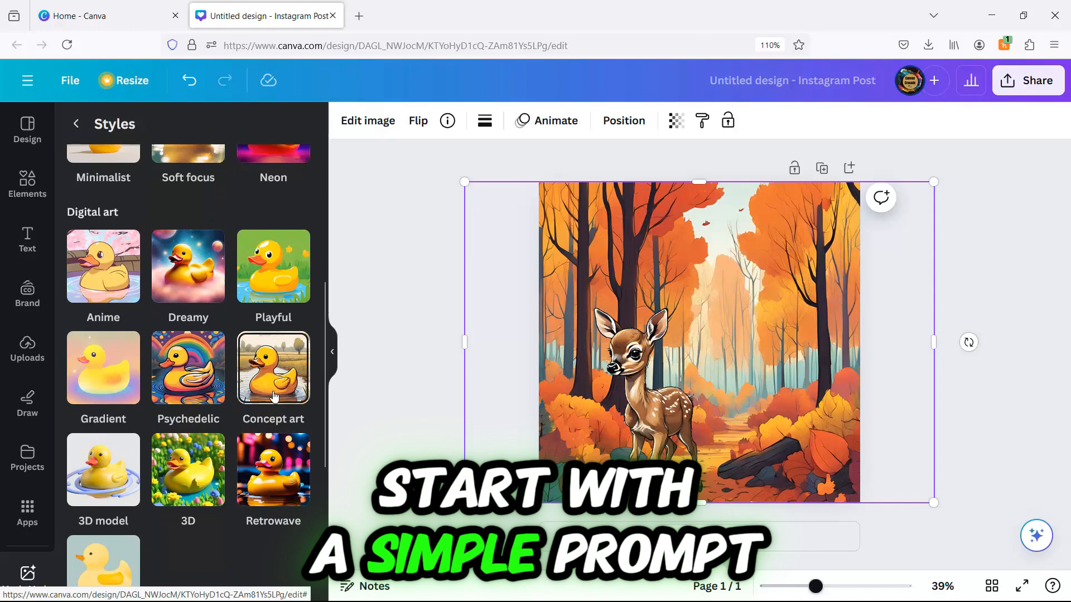
{"action": "left_click", "coordinate": [271, 355]}
{"action": "scroll", "coordinate": [268, 352], "scroll_direction": "down", "scroll_amount": 3}
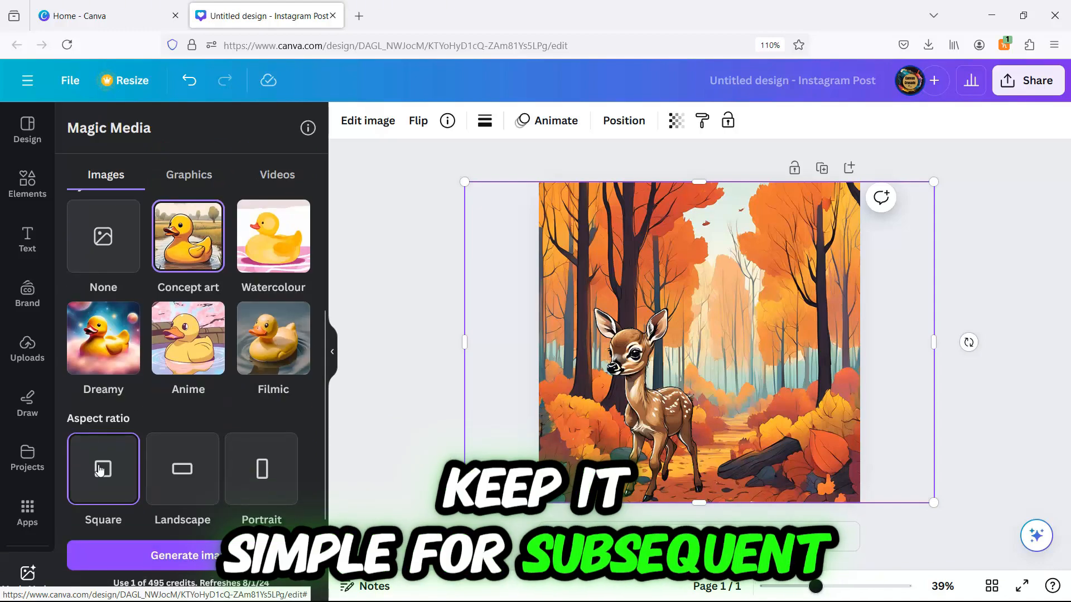
{"action": "left_click", "coordinate": [176, 558]}
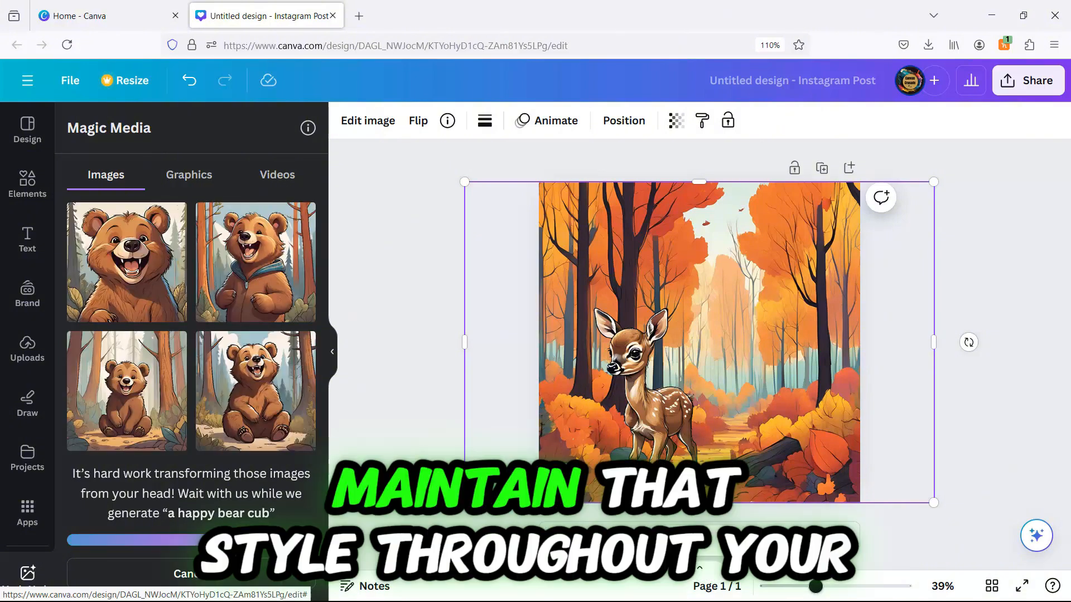
Add all four generated bear cub images to the page so every variation is saved.
{"action": "left_click", "coordinate": [283, 284]}
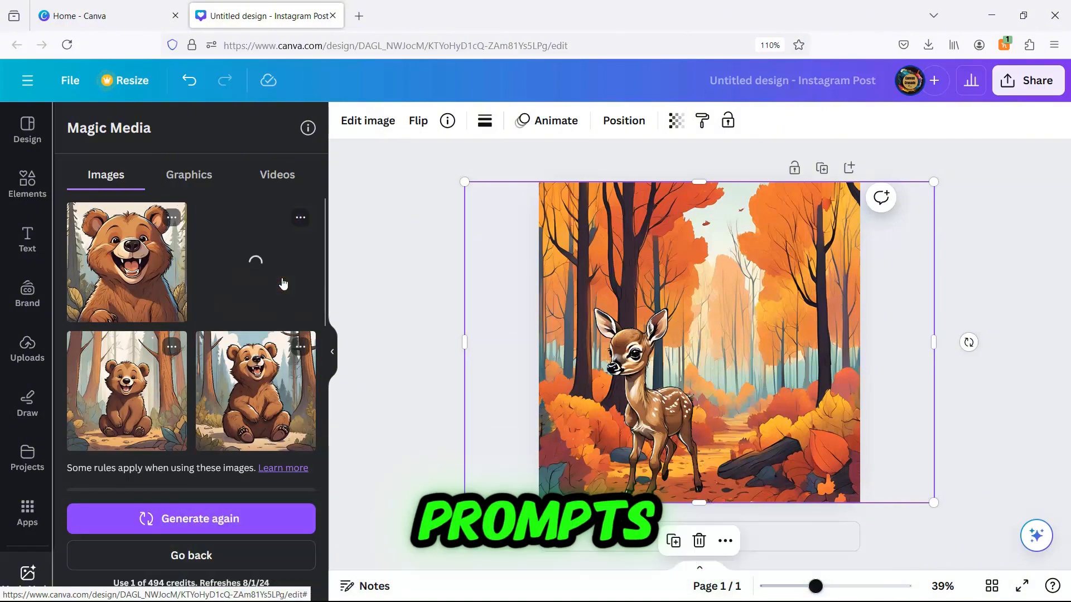
{"action": "left_click", "coordinate": [257, 377]}
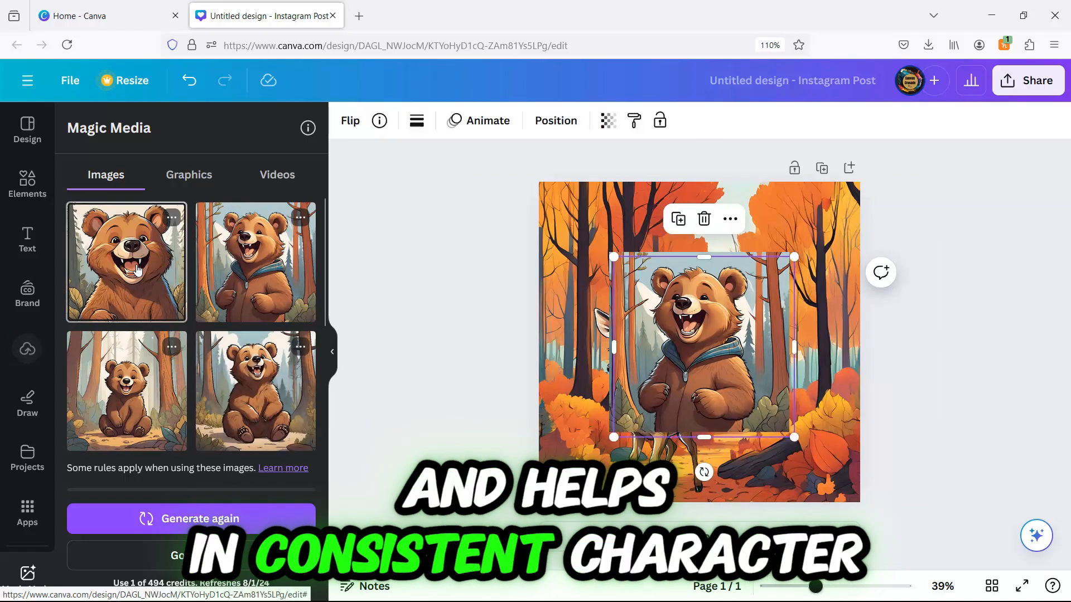
{"action": "left_click", "coordinate": [128, 385]}
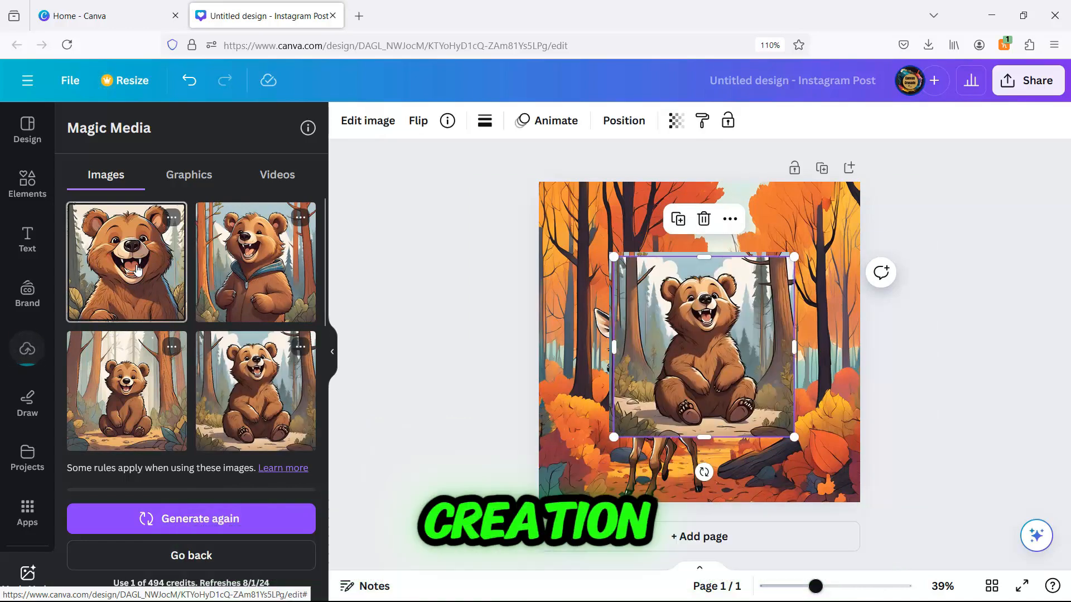
{"action": "left_click", "coordinate": [131, 389]}
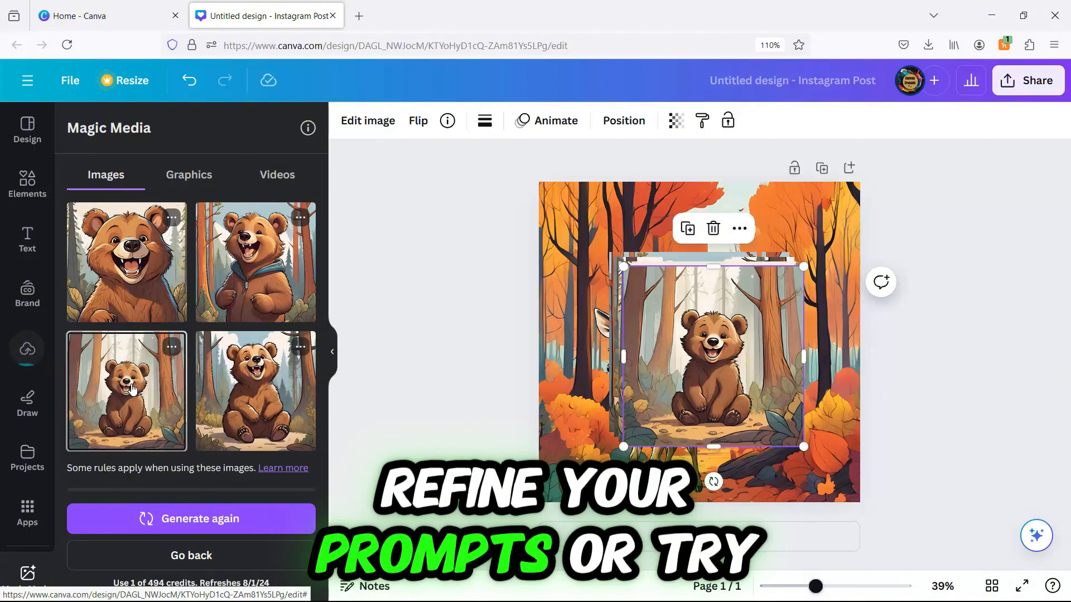
Delete the other bear images from the page, keeping only the laughing, sitting bear on the blue-toned forest background, moved to the upper right.
{"action": "left_click_drag", "start_coordinate": [714, 391], "coordinate": [635, 424]}
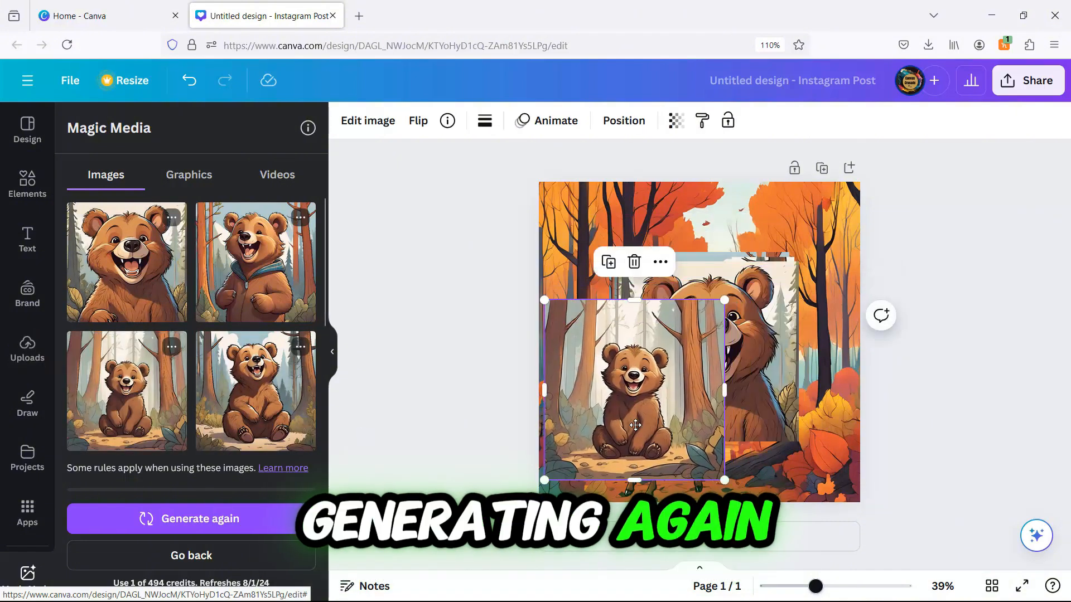
{"action": "key", "text": "Delete"}
{"action": "left_click", "coordinate": [724, 370]}
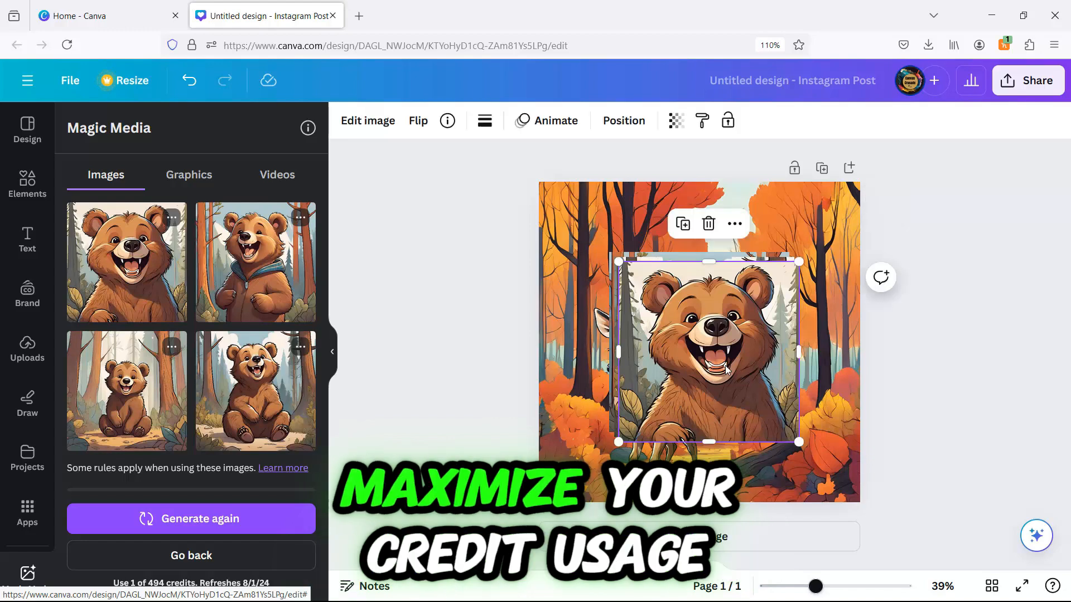
{"action": "key", "text": "ctrl+z"}
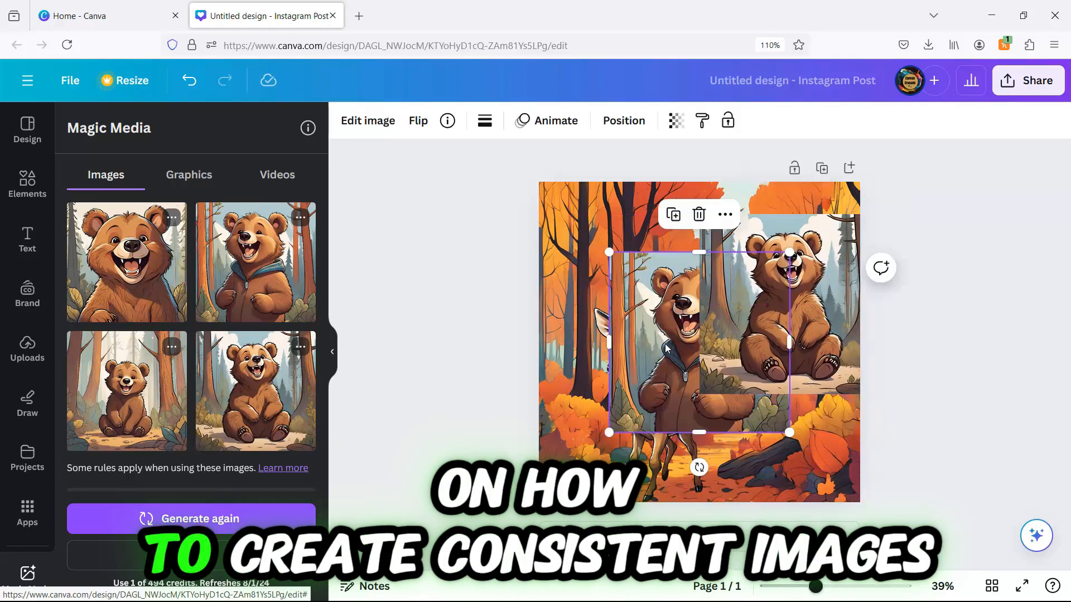
{"action": "key", "text": "Delete"}
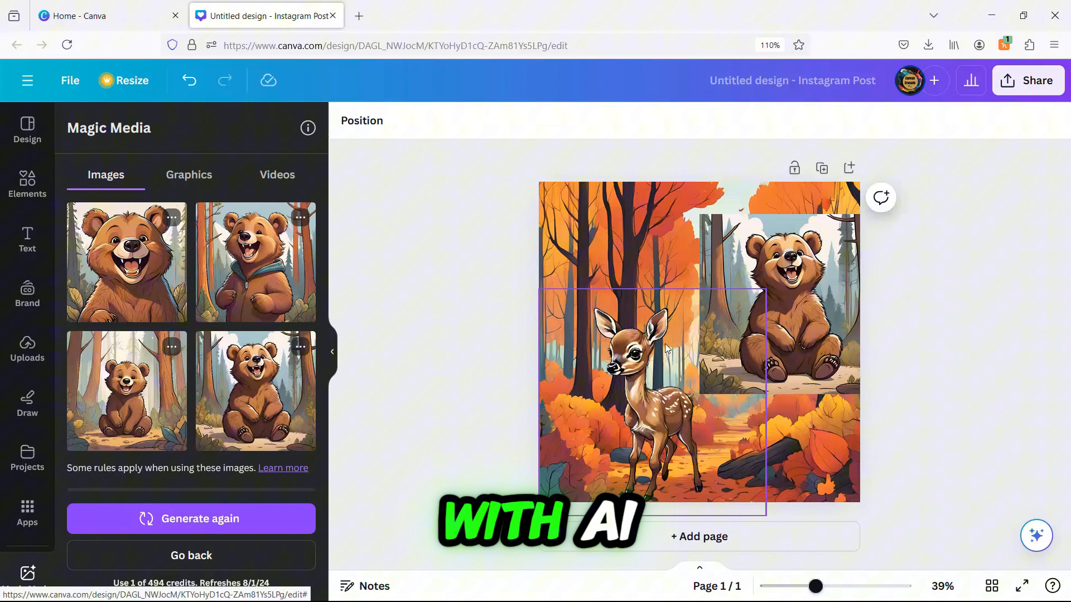
Shift the sitting bear image slightly up and left on the page and remove its background with BG Remover.
{"action": "left_click", "coordinate": [827, 262]}
{"action": "left_click_drag", "start_coordinate": [795, 282], "coordinate": [761, 266]}
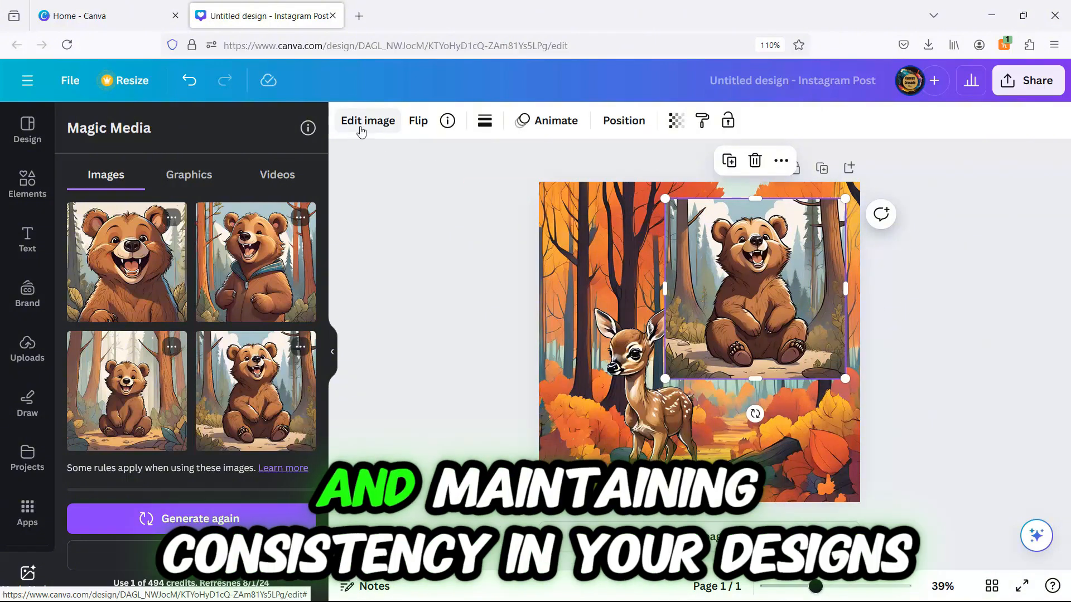
{"action": "left_click", "coordinate": [352, 123]}
{"action": "left_click", "coordinate": [124, 248]}
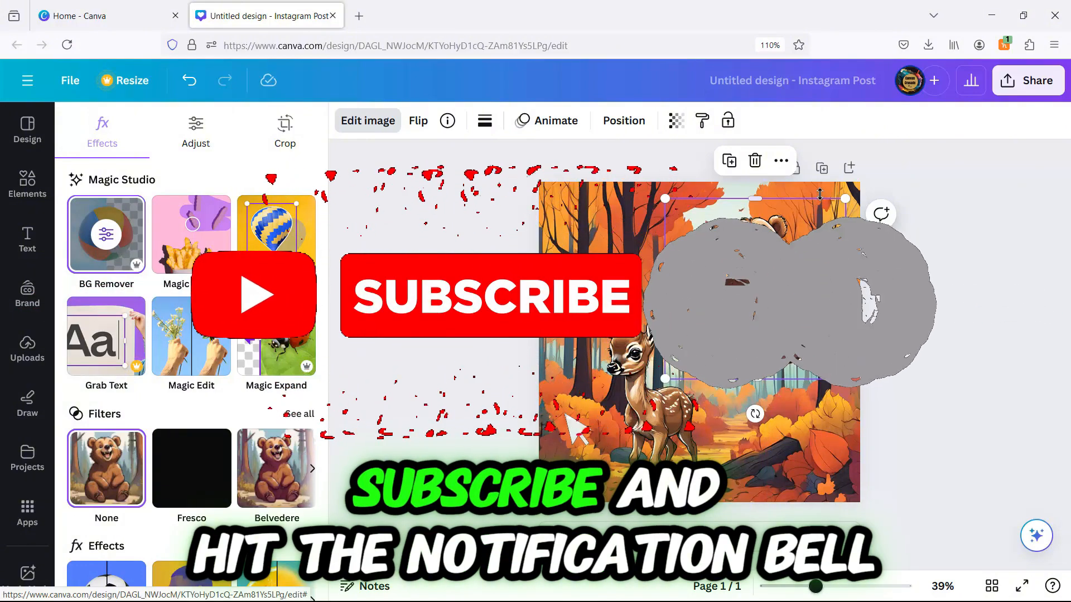
Shrink the cut-out bear cub and position it on the forest path behind and to the right of the deer.
{"action": "left_click_drag", "start_coordinate": [844, 198], "coordinate": [797, 248]}
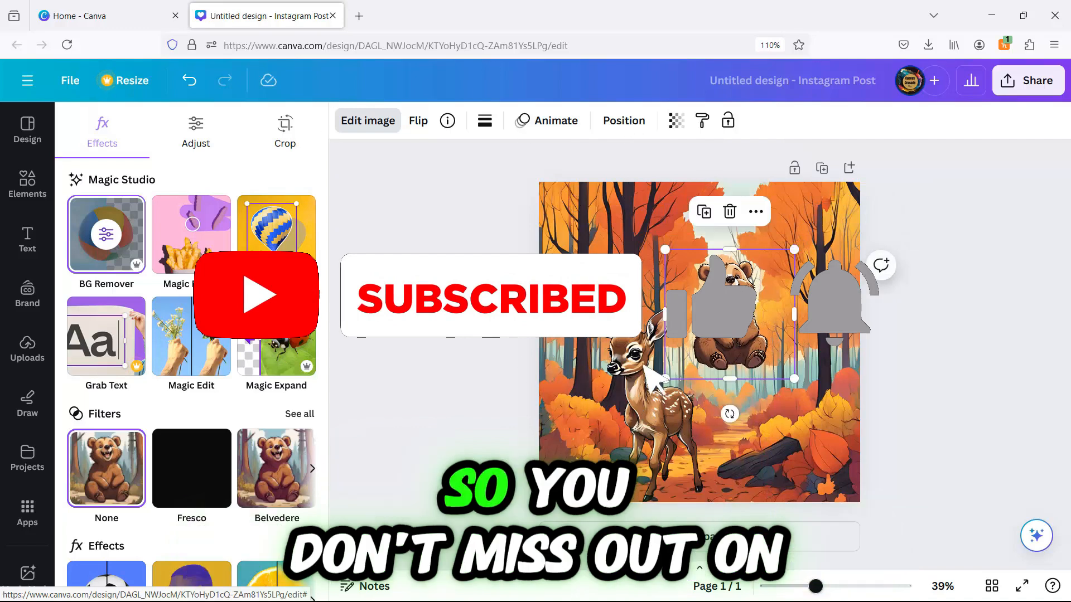
{"action": "left_click_drag", "start_coordinate": [719, 346], "coordinate": [747, 370]}
{"action": "left_click_drag", "start_coordinate": [812, 305], "coordinate": [784, 333]}
Delete the deer and move the bear cub into the lower-left foreground, enlarging its image to about 481 by 481.
{"action": "left_click", "coordinate": [658, 406]}
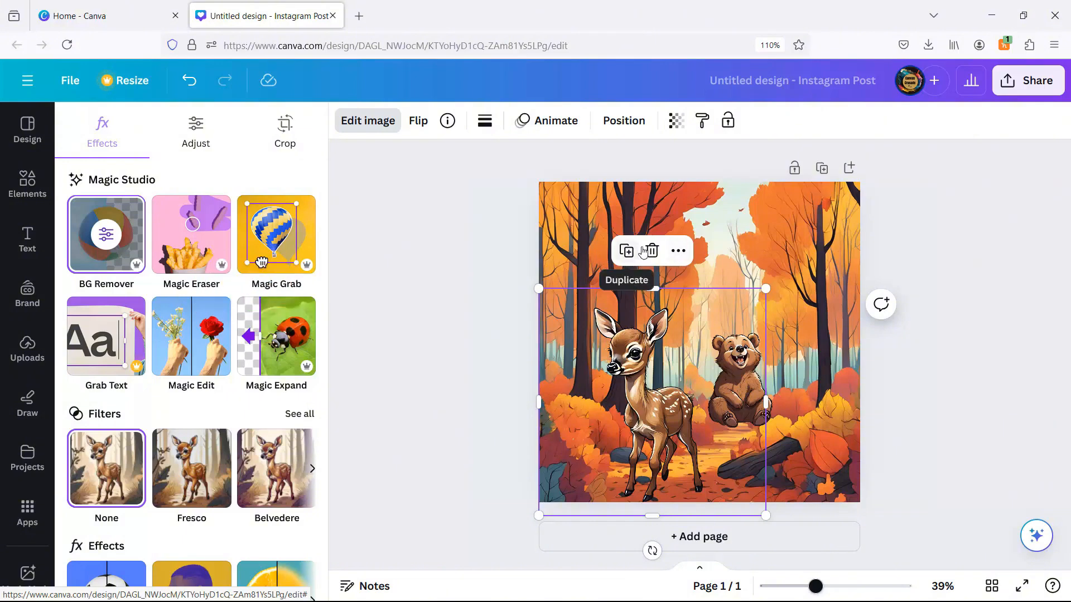
{"action": "left_click", "coordinate": [650, 248]}
{"action": "left_click_drag", "start_coordinate": [716, 379], "coordinate": [635, 456]}
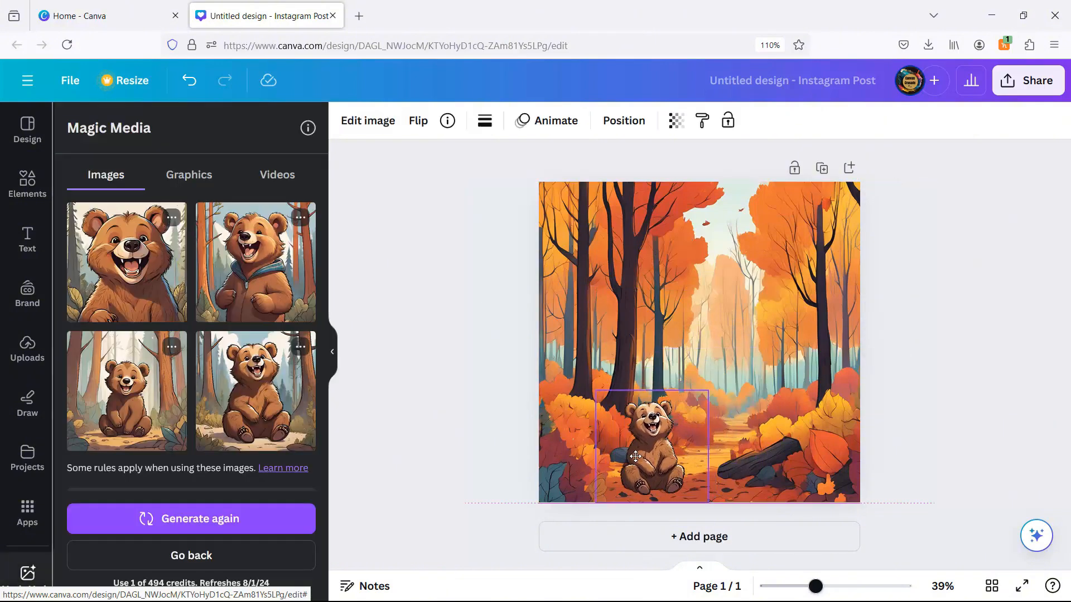
{"action": "left_click_drag", "start_coordinate": [709, 391], "coordinate": [741, 361]}
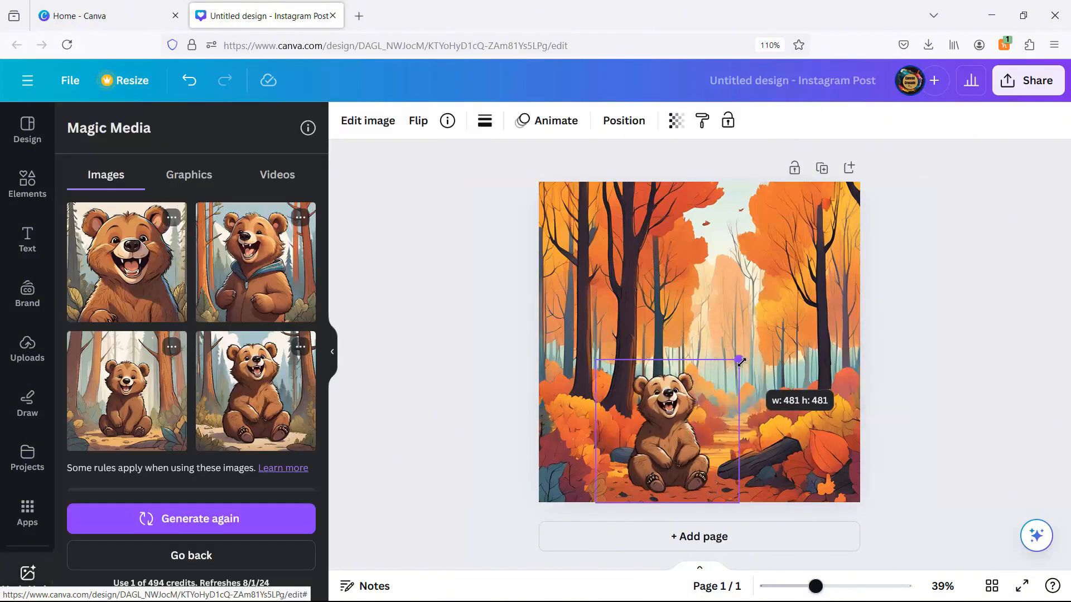
{"action": "left_click", "coordinate": [795, 387]}
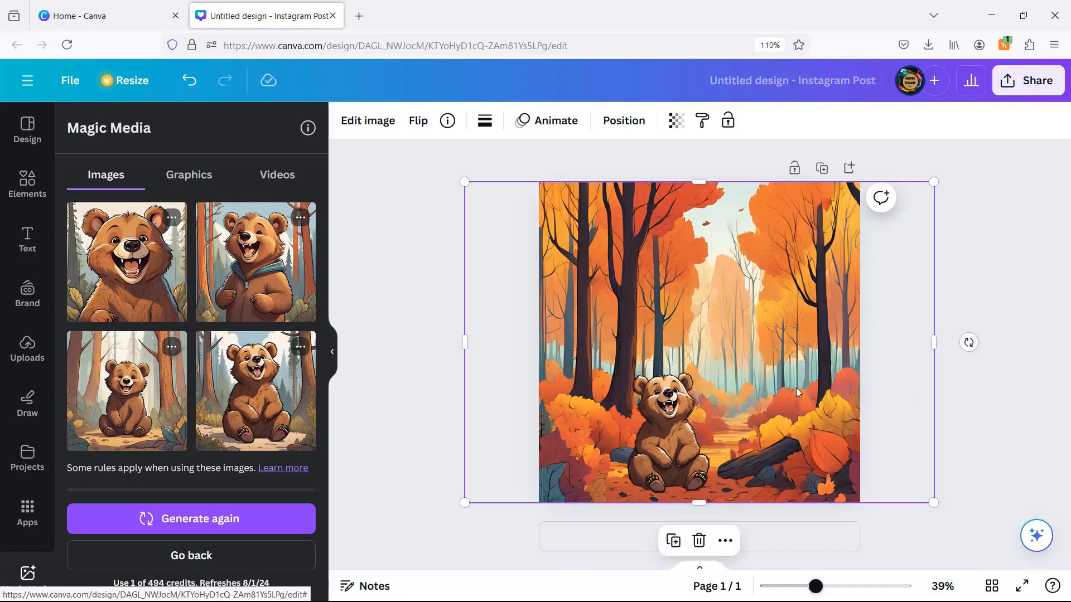